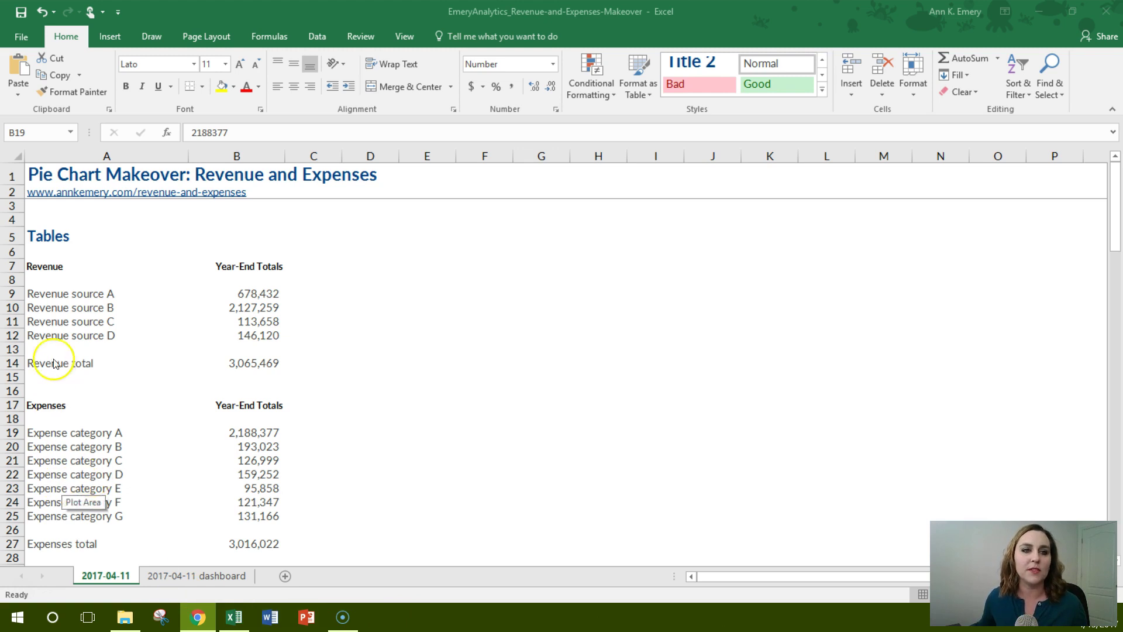
# Scroll down to the Before section and select the grouped Revenue and Expenses pie charts.
pyautogui.click(240, 292)
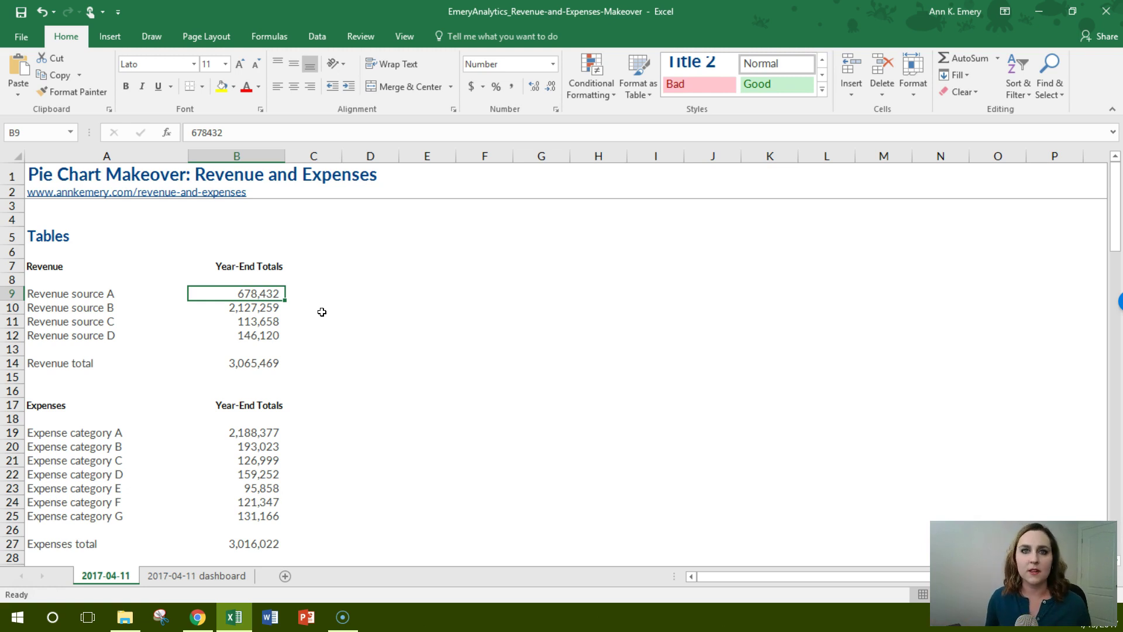
pyautogui.click(92, 431)
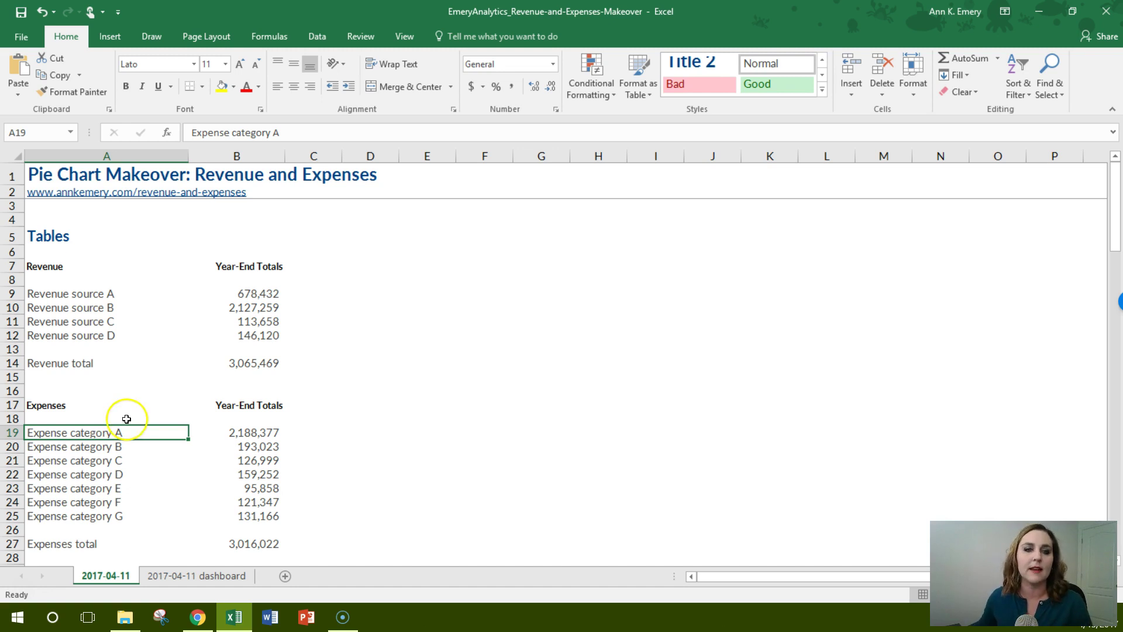
pyautogui.scroll(-7, 506, 348)
pyautogui.scroll(-2, 506, 347)
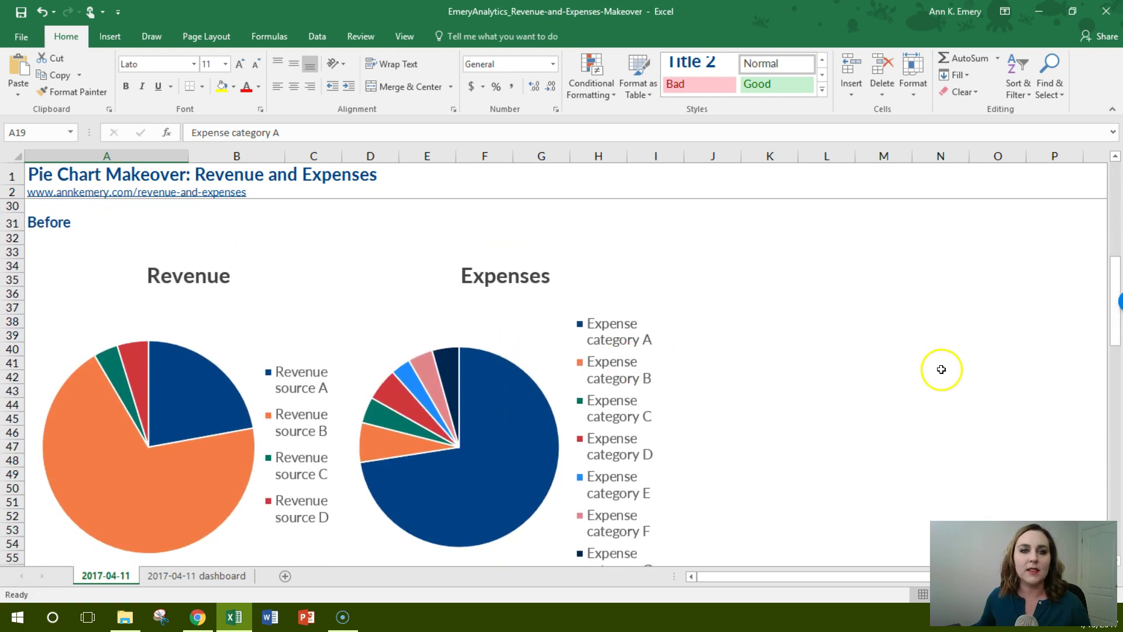
pyautogui.click(396, 272)
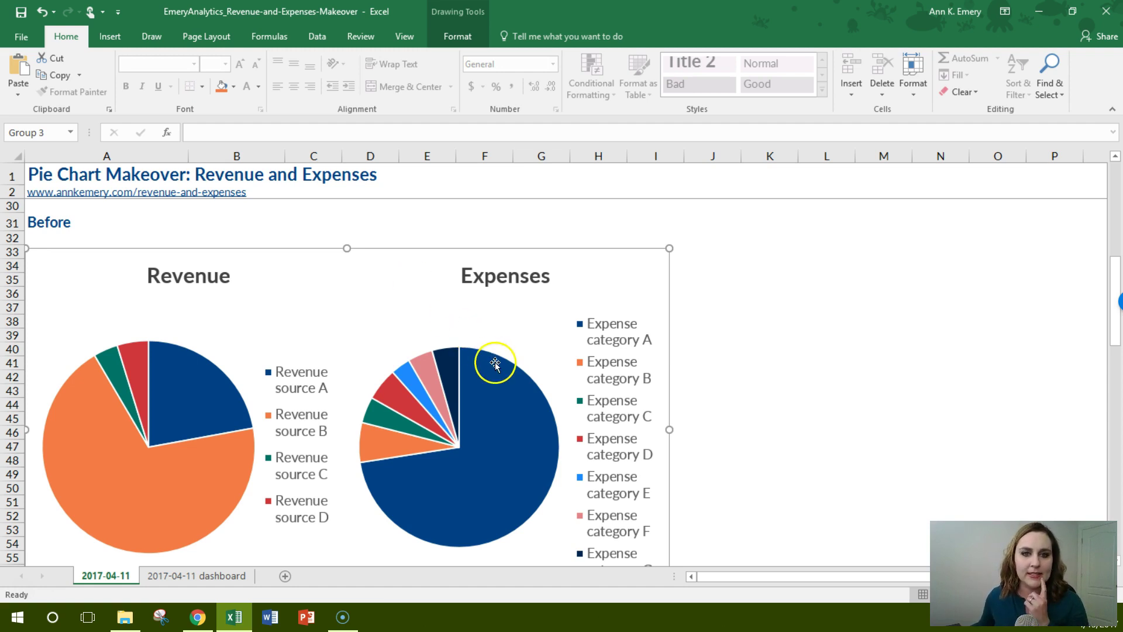
pyautogui.moveTo(449, 392)
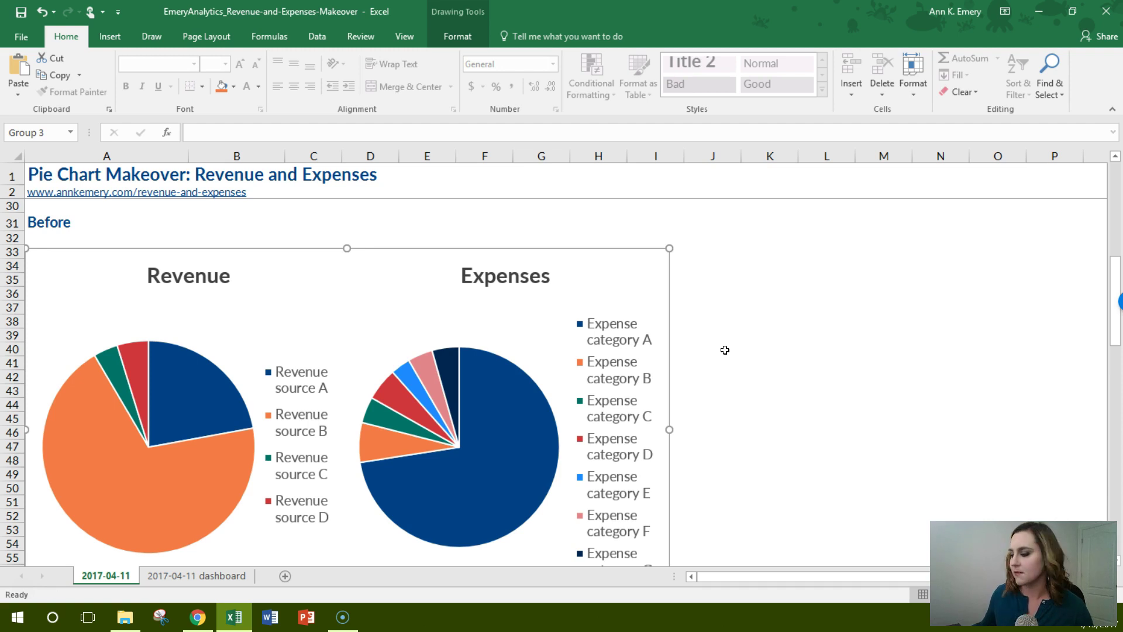
pyautogui.click(720, 347)
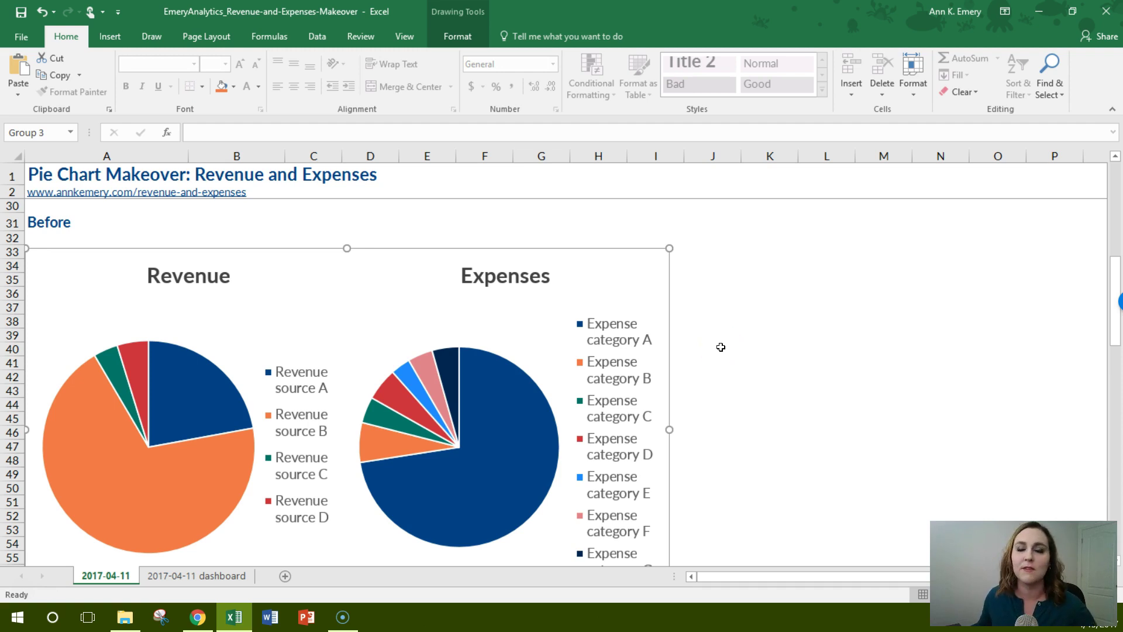
pyautogui.click(718, 339)
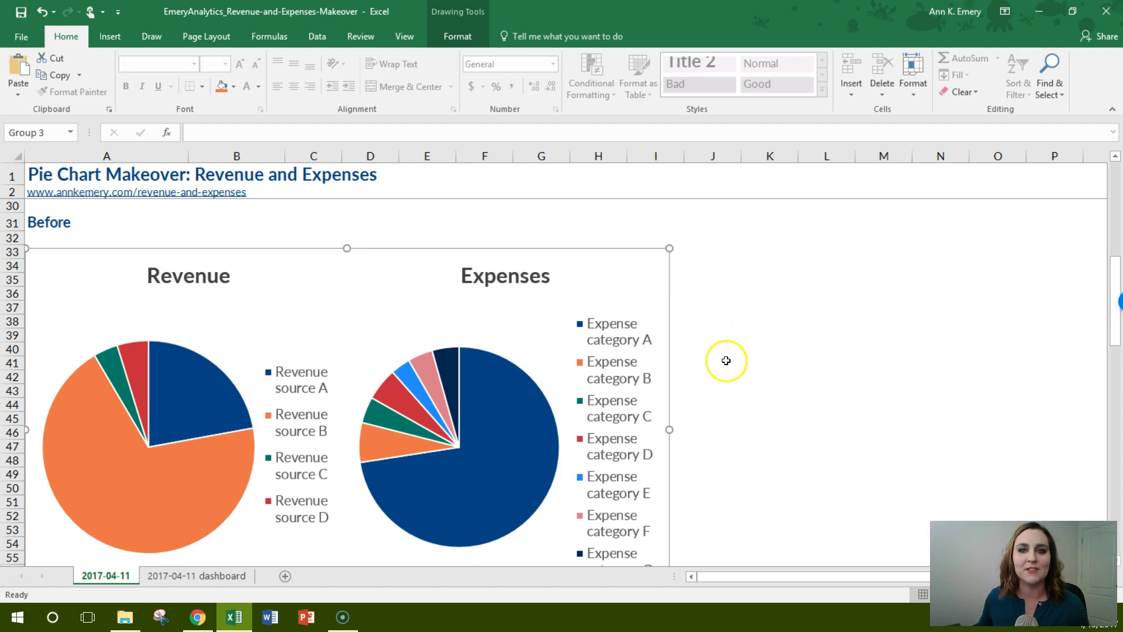
# Scroll past the After data tables to the labeled Revenue A–D and Expenses A–G bar charts.
pyautogui.scroll(-8, 732, 286)
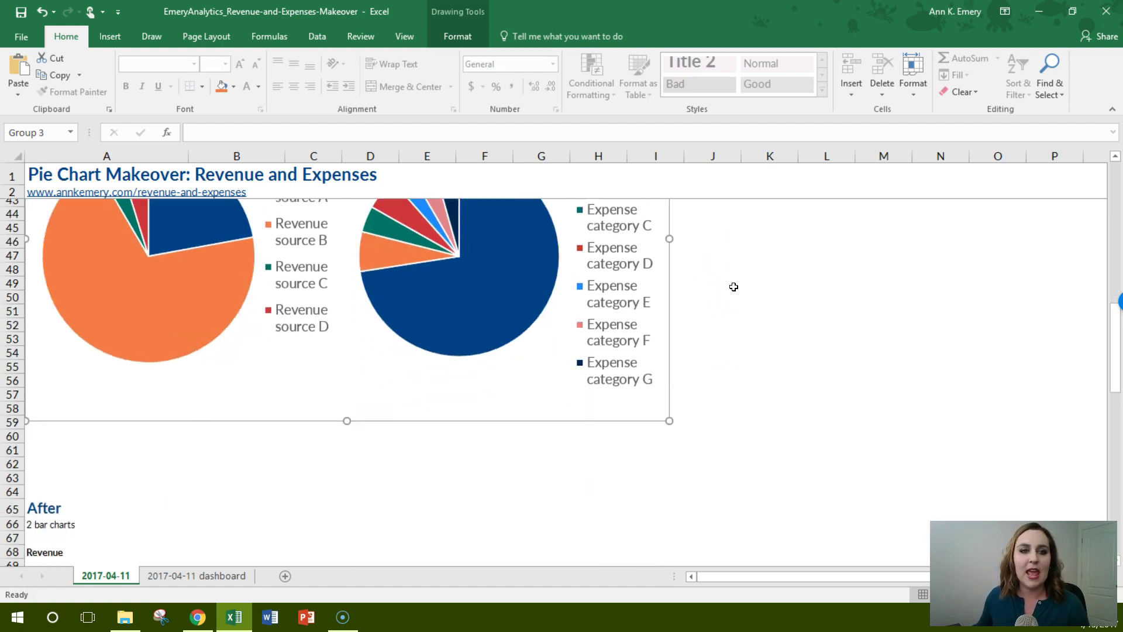
pyautogui.scroll(-6, 734, 287)
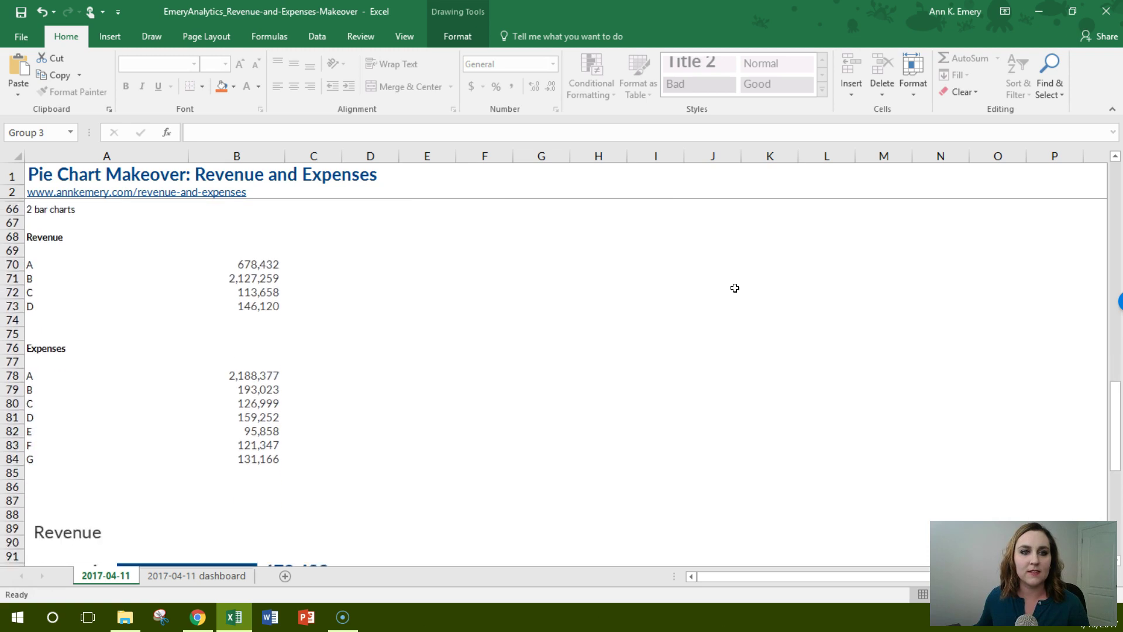
pyautogui.scroll(-5, 735, 288)
pyautogui.click(822, 299)
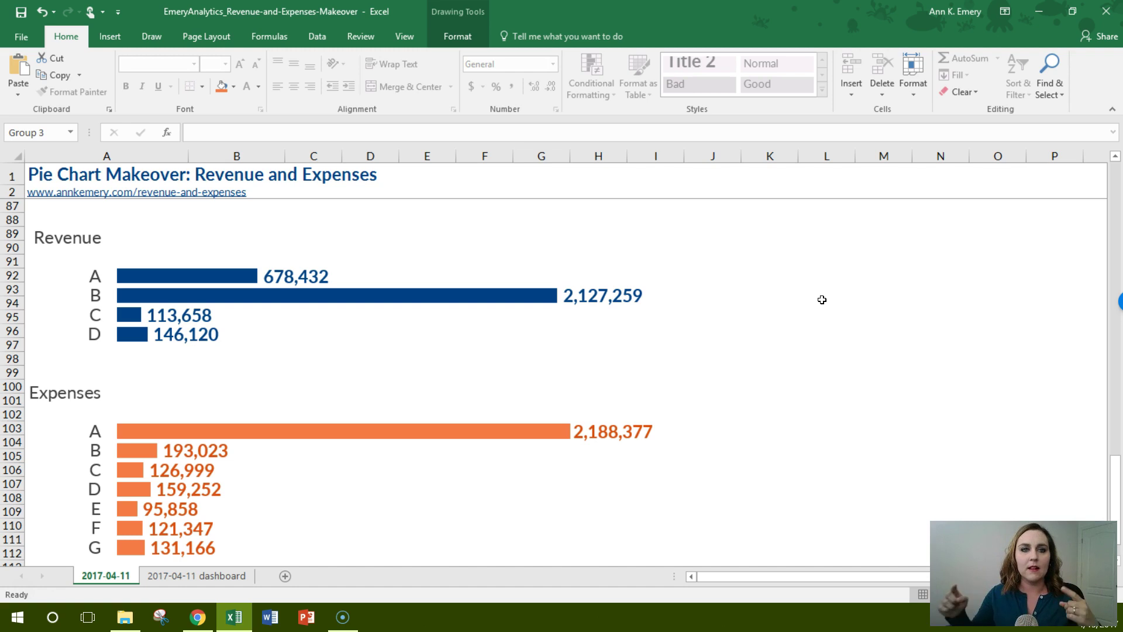
pyautogui.click(846, 289)
pyautogui.scroll(-1, 845, 289)
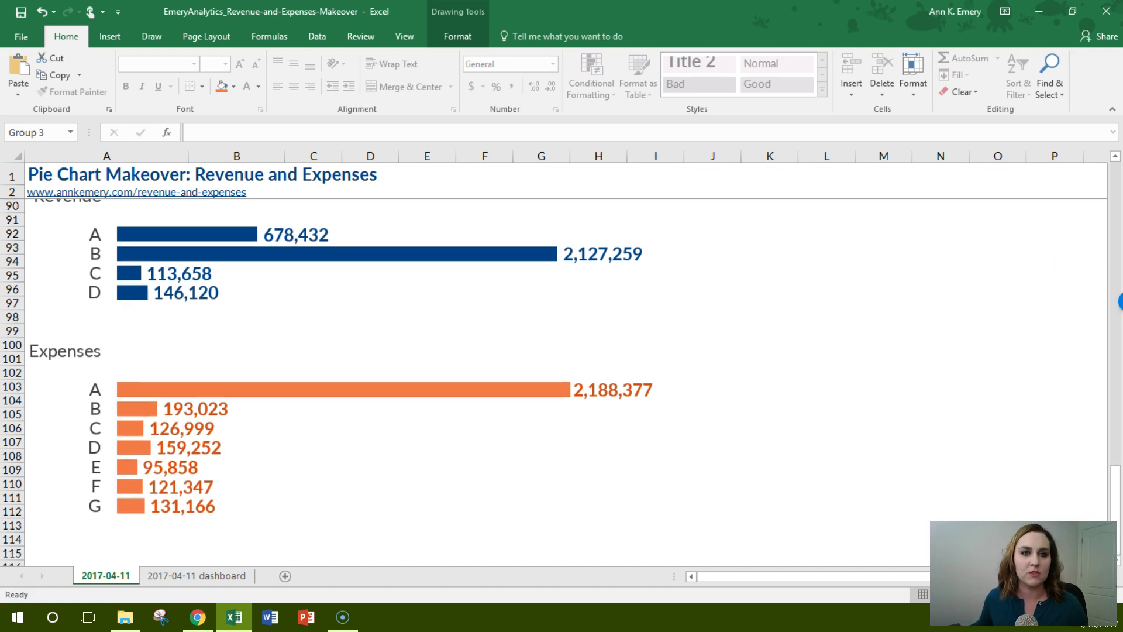
pyautogui.moveTo(1114, 478); pyautogui.dragTo(1113, 472)
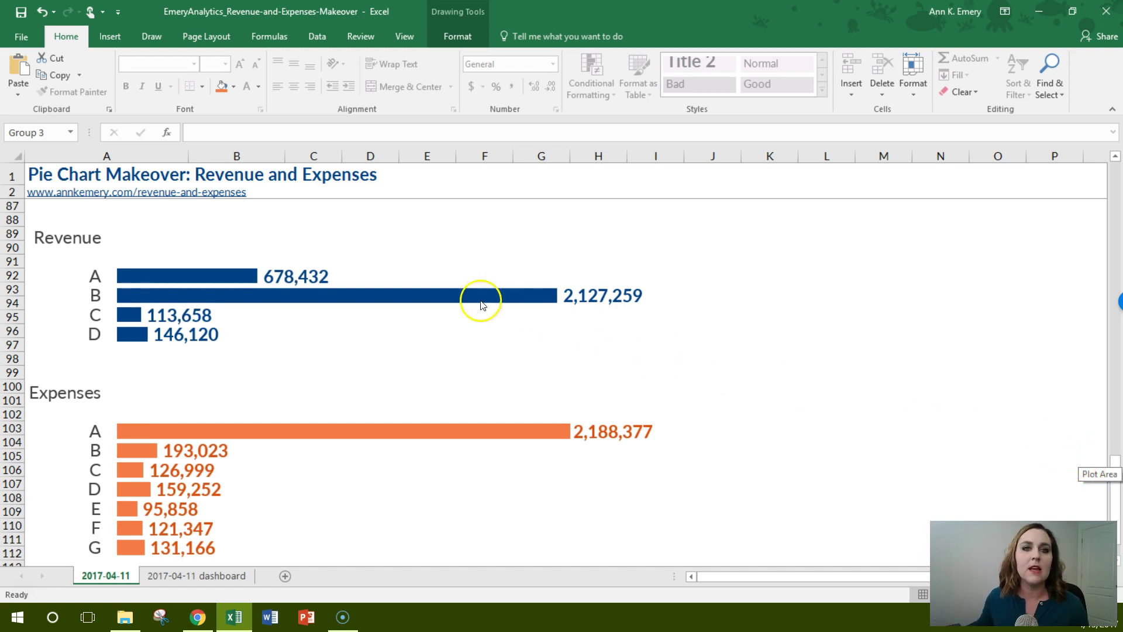
# Select the Revenue and Expenses data in A68:B84 and bring up the Column or Bar Chart choices.
pyautogui.click(413, 244)
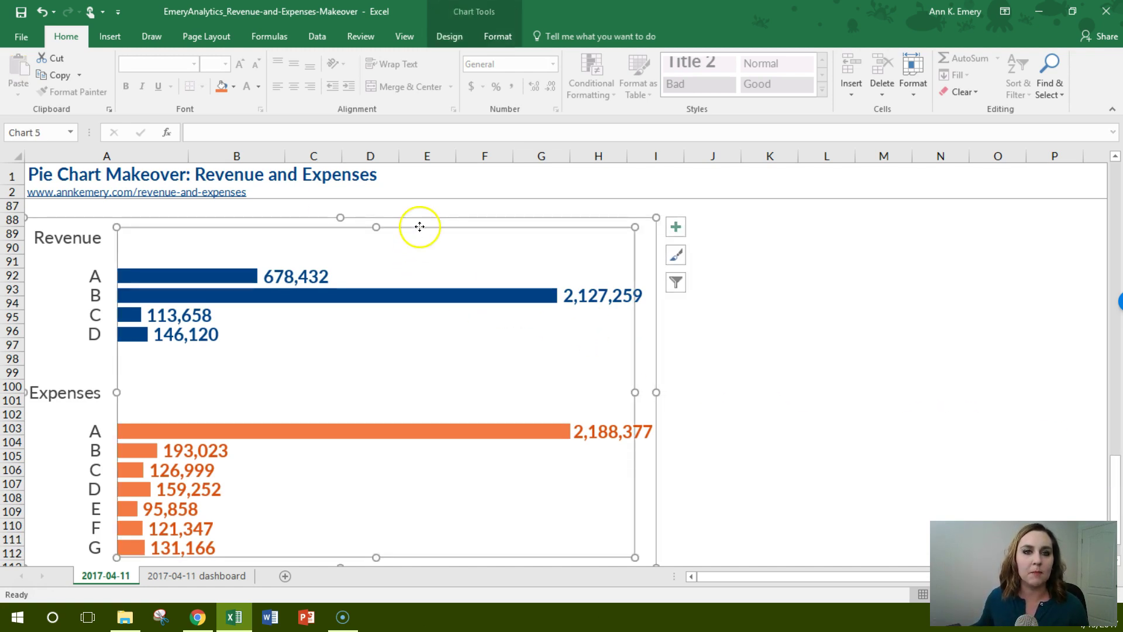
pyautogui.click(420, 219)
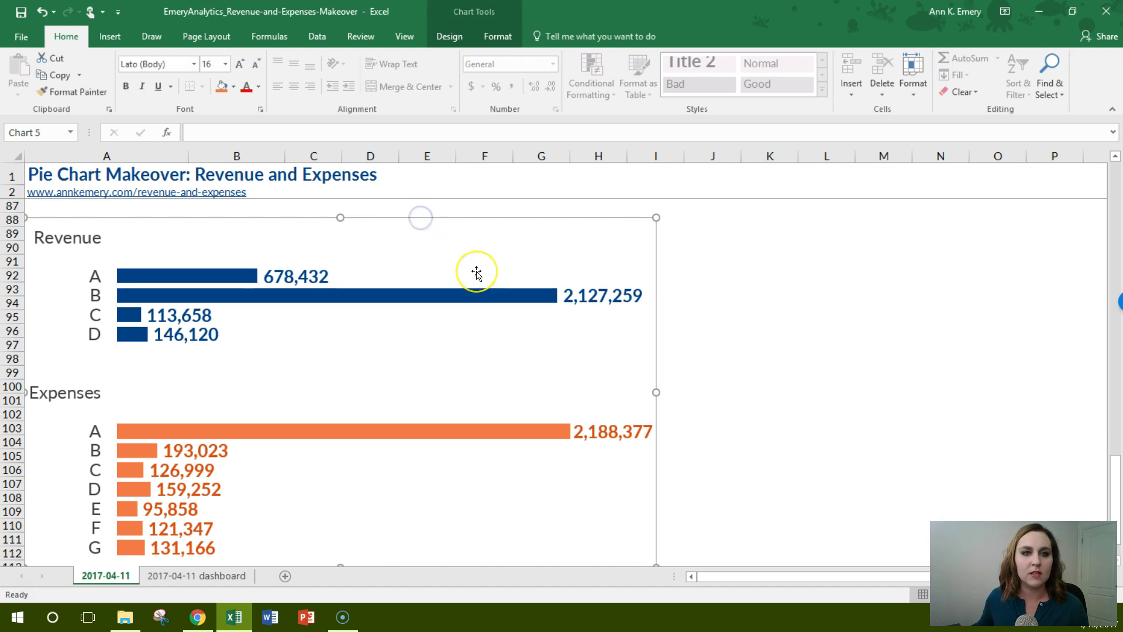
pyautogui.scroll(3, 476, 271)
pyautogui.scroll(4, 477, 271)
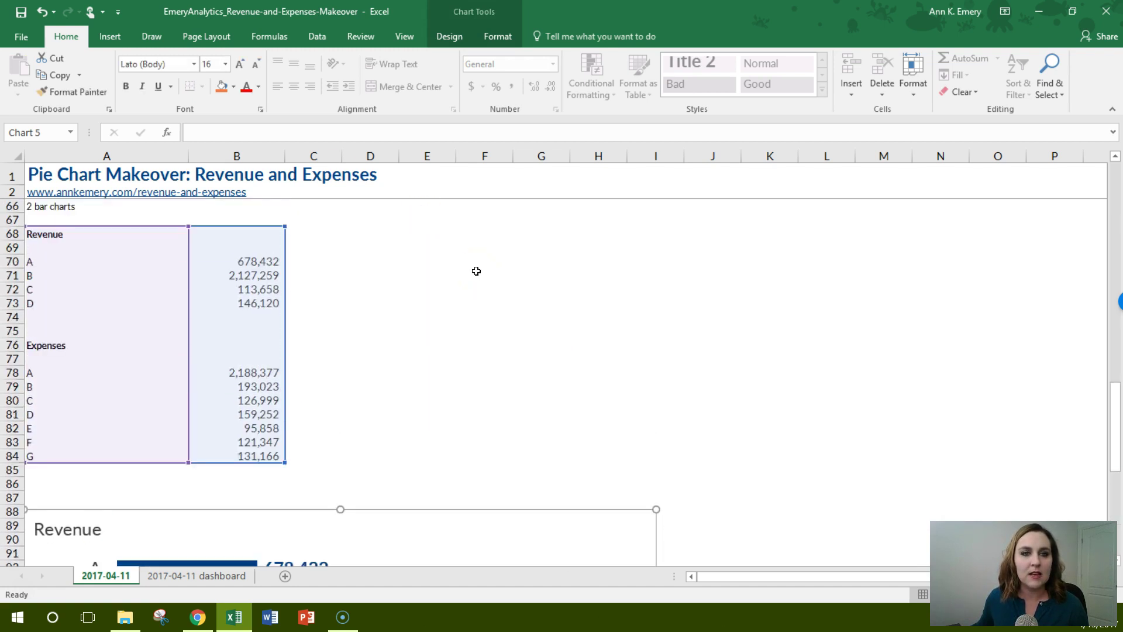
pyautogui.click(477, 261)
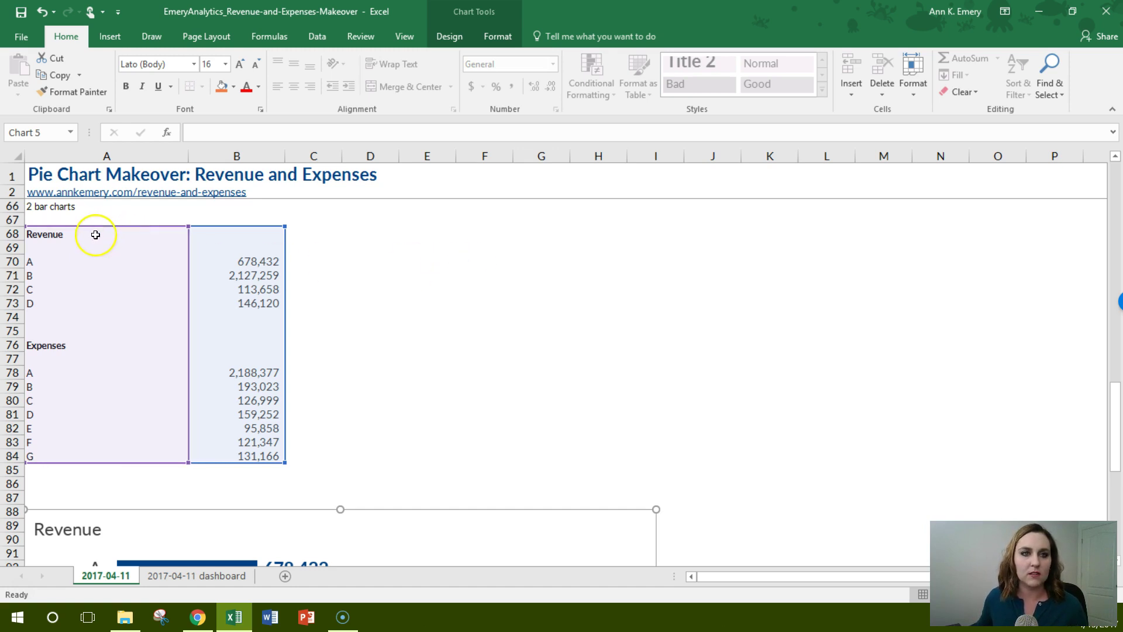
pyautogui.moveTo(102, 234); pyautogui.dragTo(261, 454)
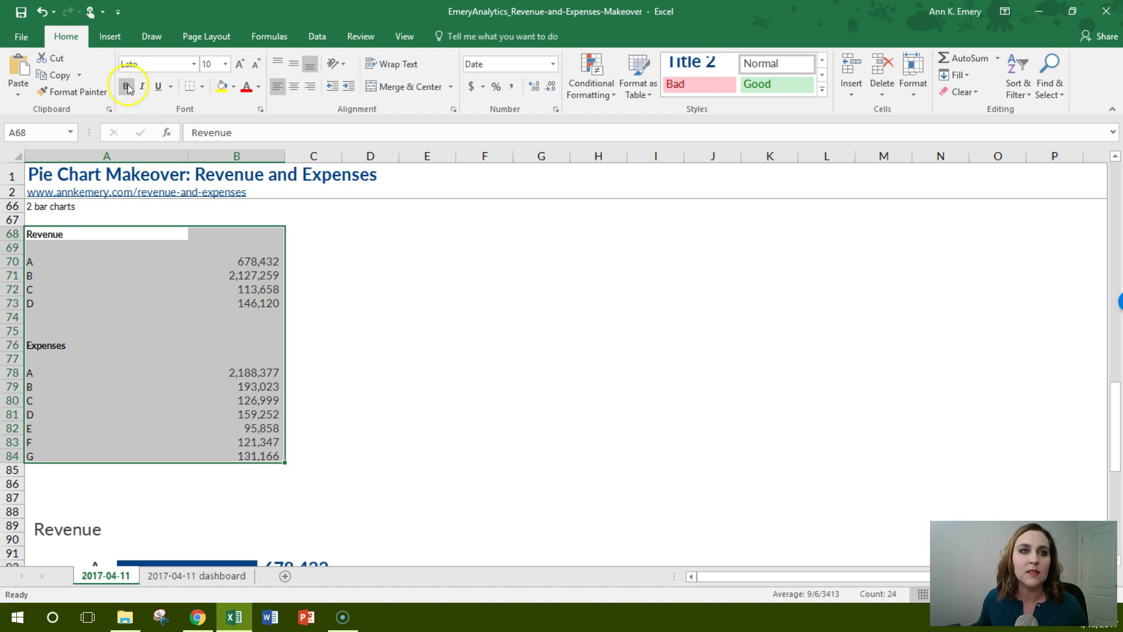
pyautogui.click(120, 41)
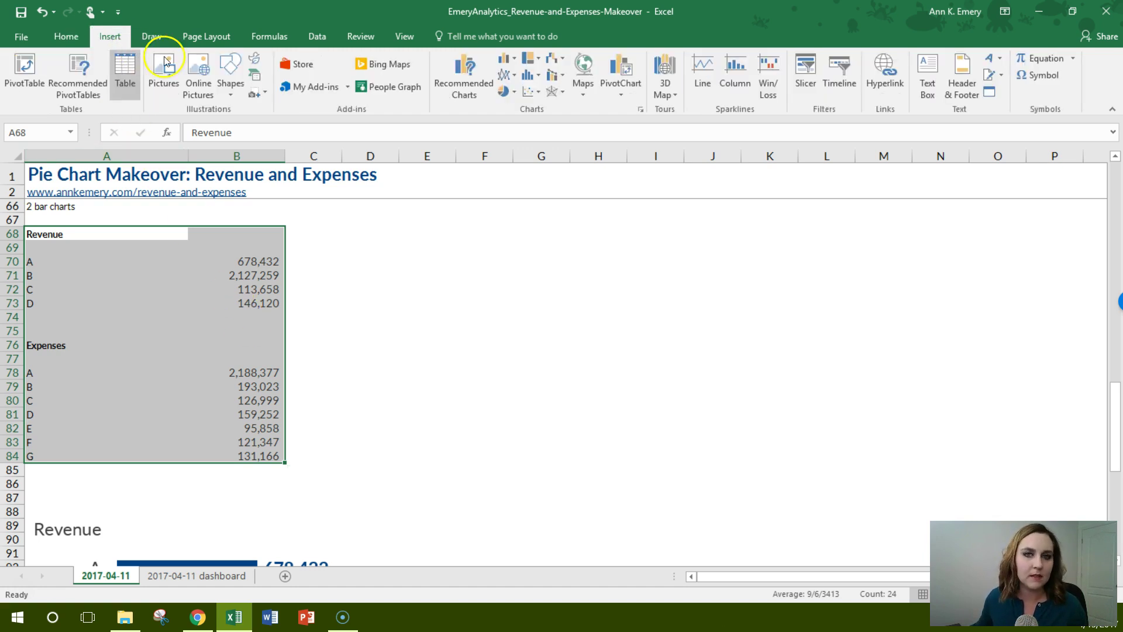
pyautogui.click(514, 58)
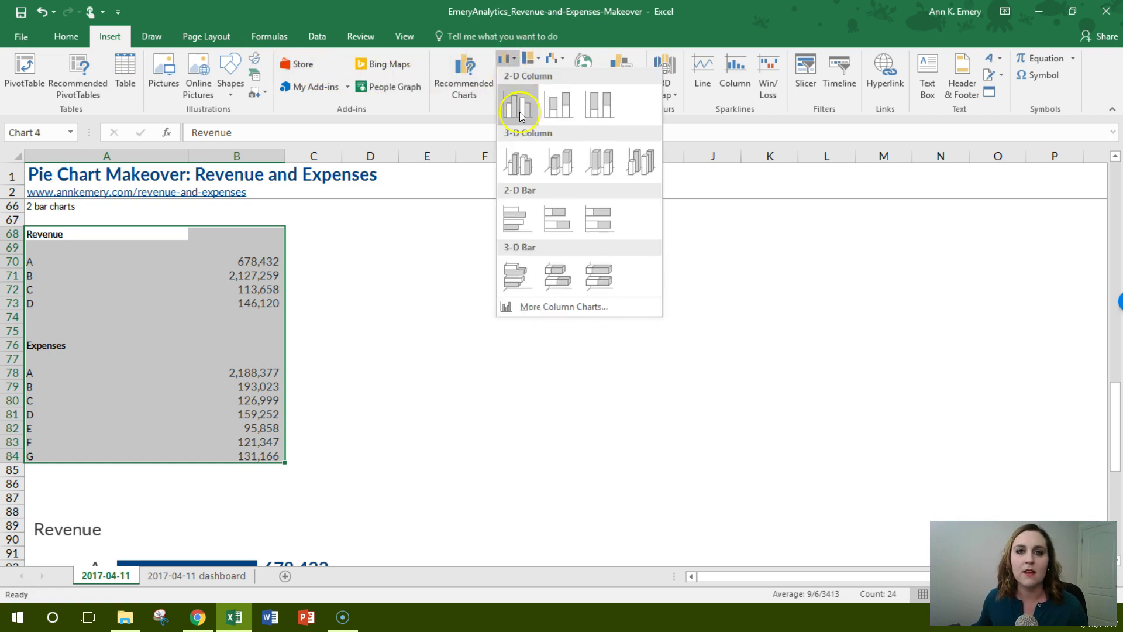
# Insert a clustered bar chart and reverse the category order so A comes first.
pyautogui.click(521, 220)
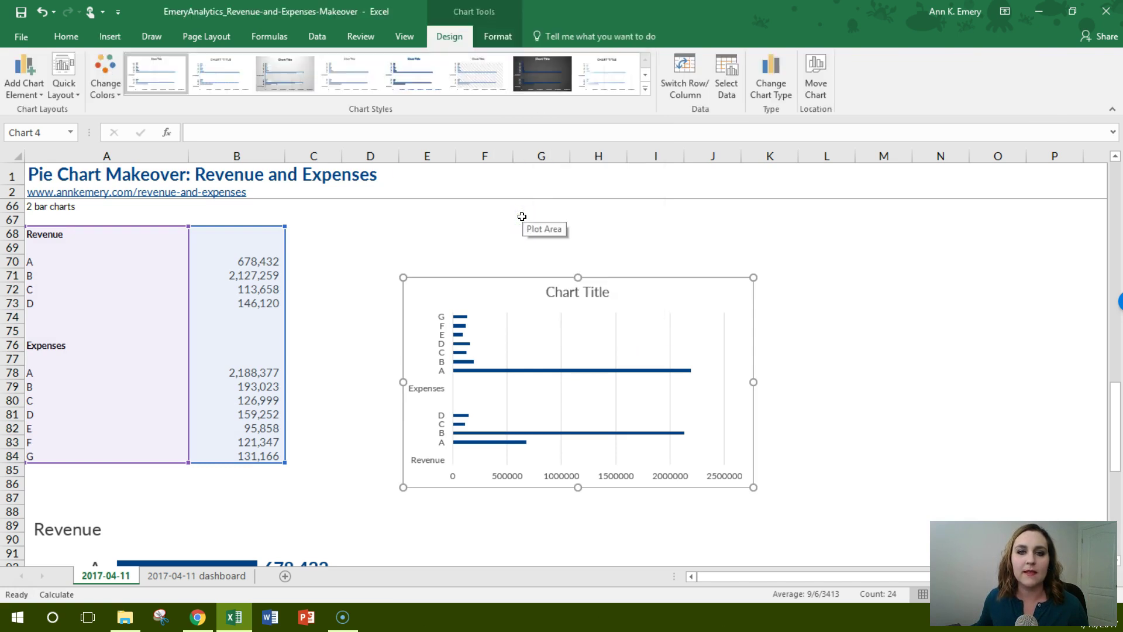
pyautogui.click(426, 389)
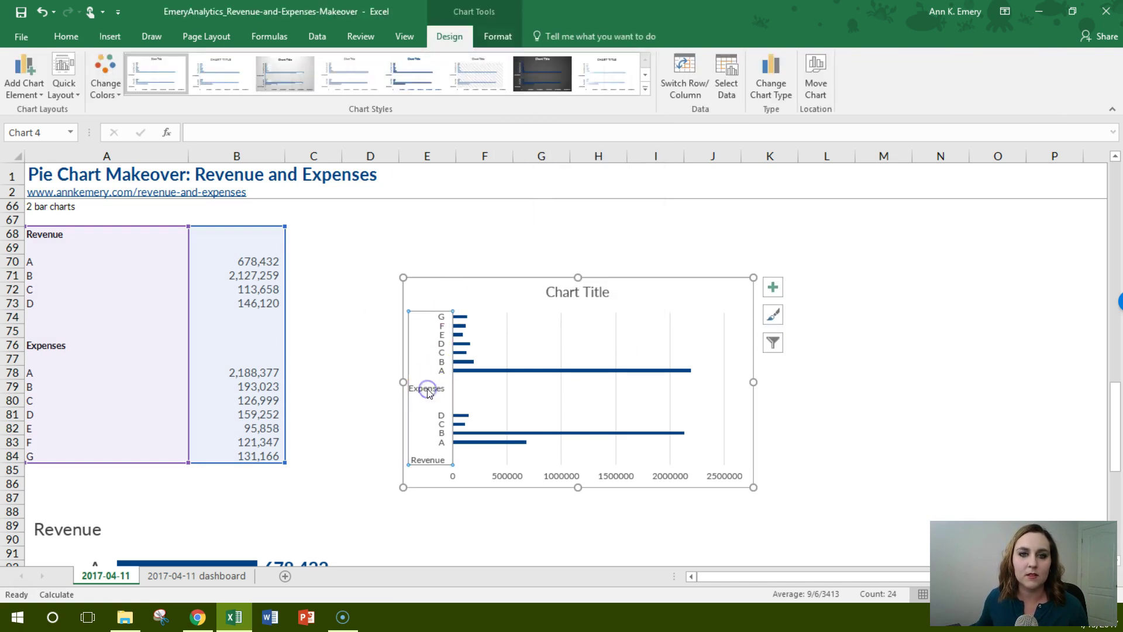
pyautogui.rightClick(428, 389)
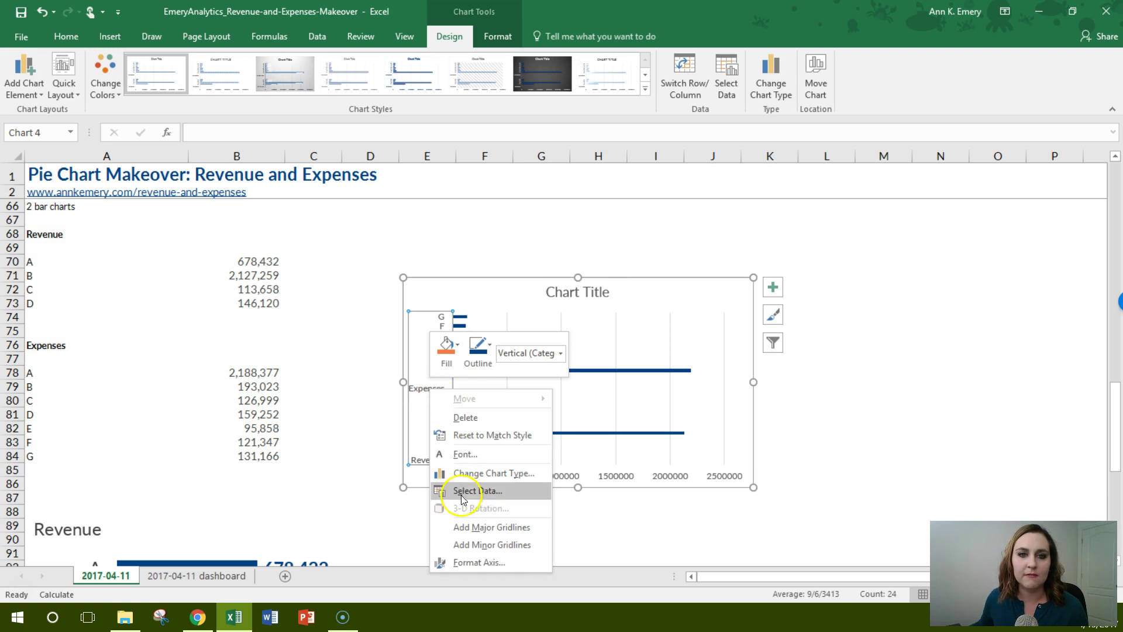
pyautogui.click(477, 562)
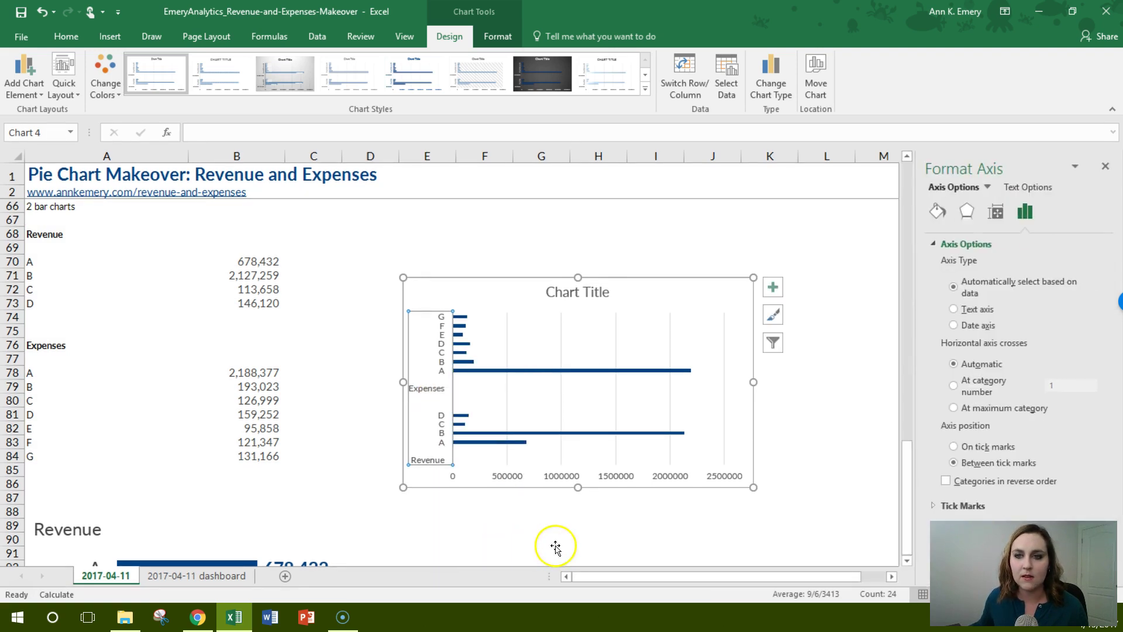
pyautogui.click(946, 481)
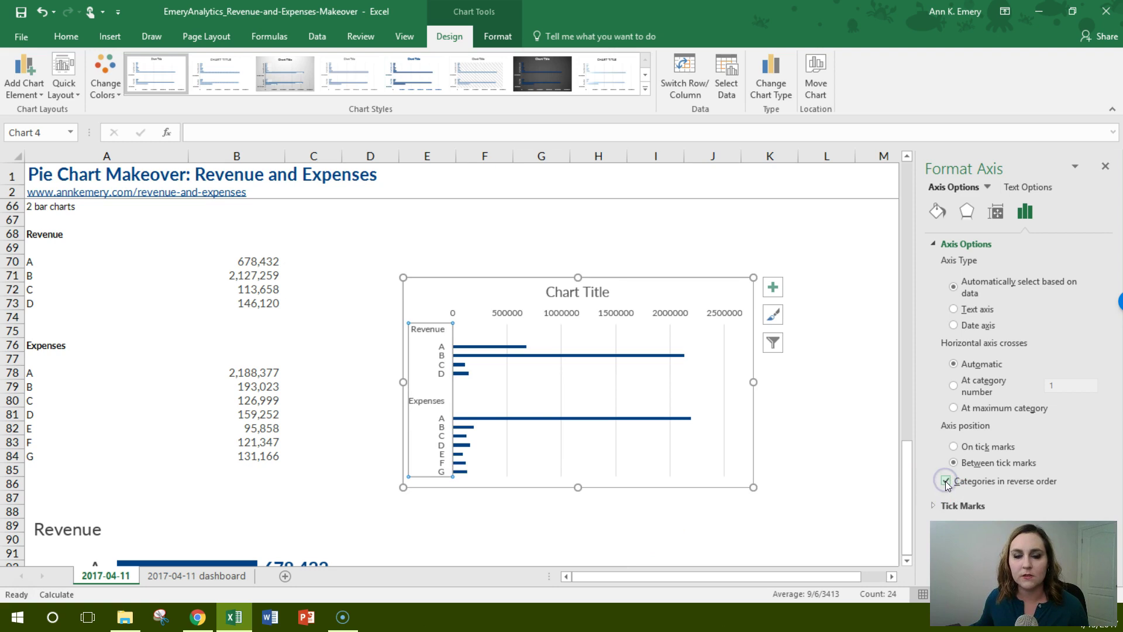
# Delete the chart's value axis, title and major gridlines.
pyautogui.click(563, 312)
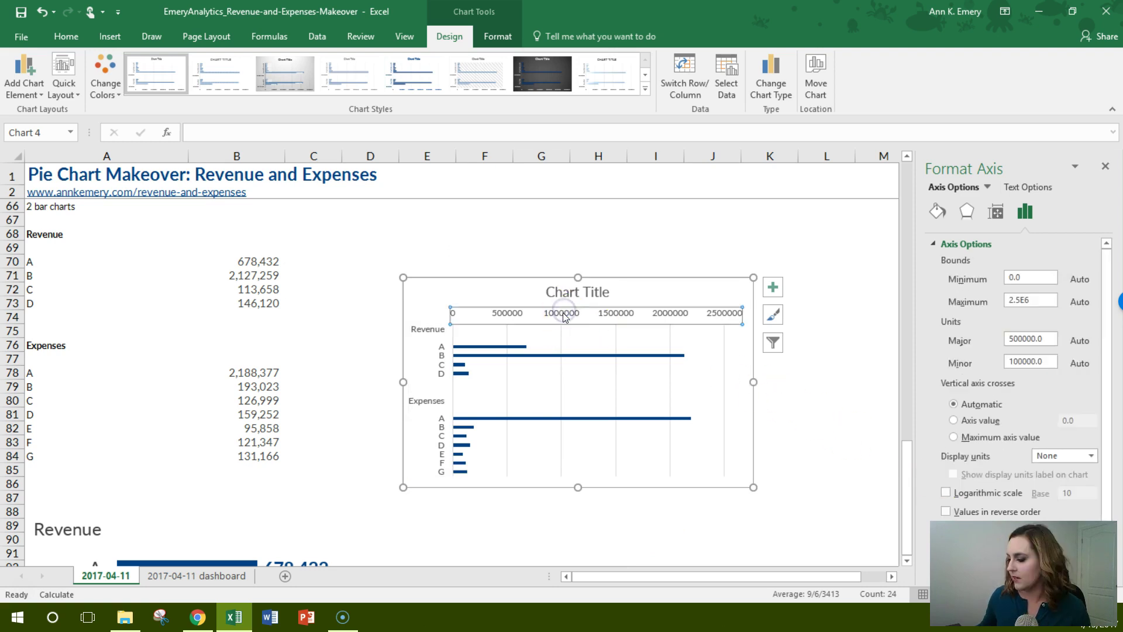
pyautogui.press('Delete')
pyautogui.click(573, 292)
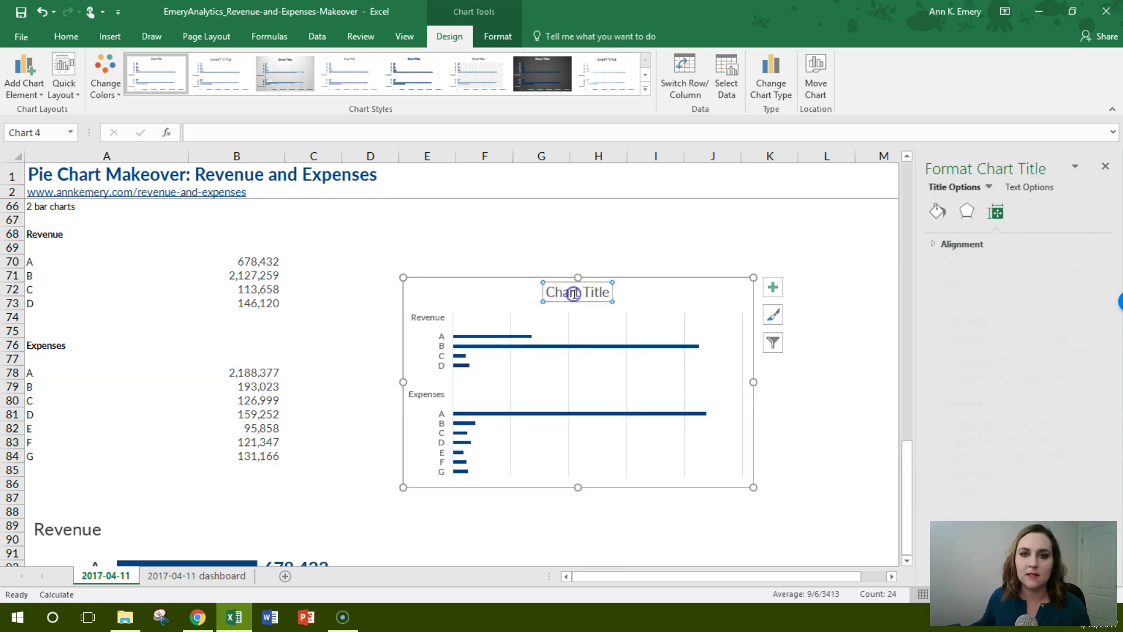
pyautogui.press('Delete')
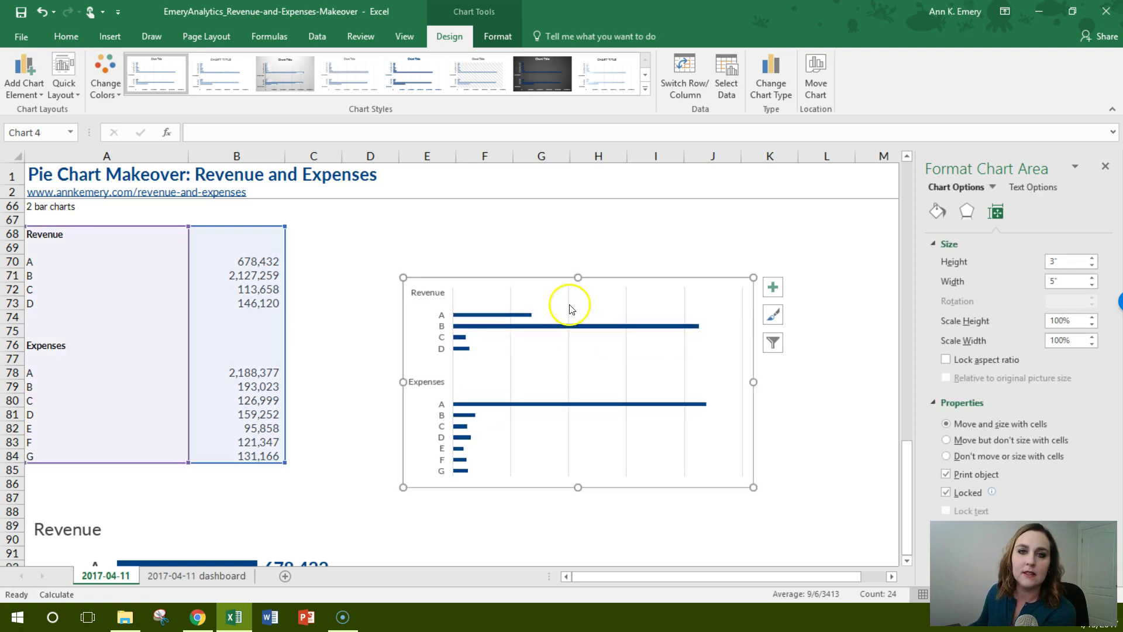
pyautogui.click(569, 305)
pyautogui.press('Delete')
# Set the category axis outline to No Outline.
pyautogui.click(429, 292)
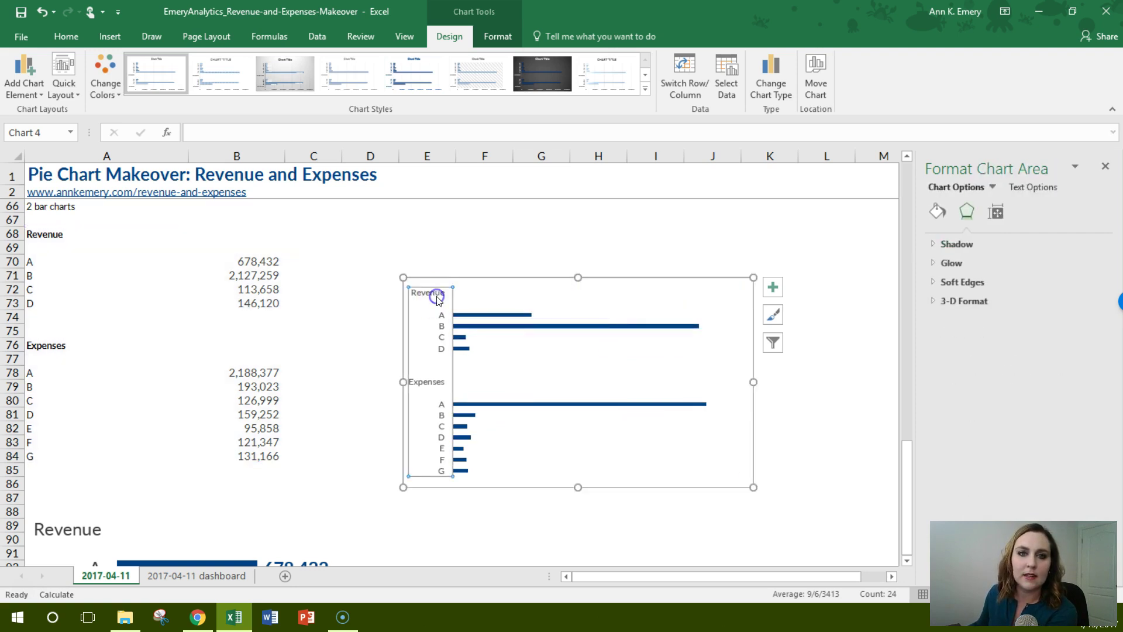
pyautogui.rightClick(413, 288)
pyautogui.click(501, 255)
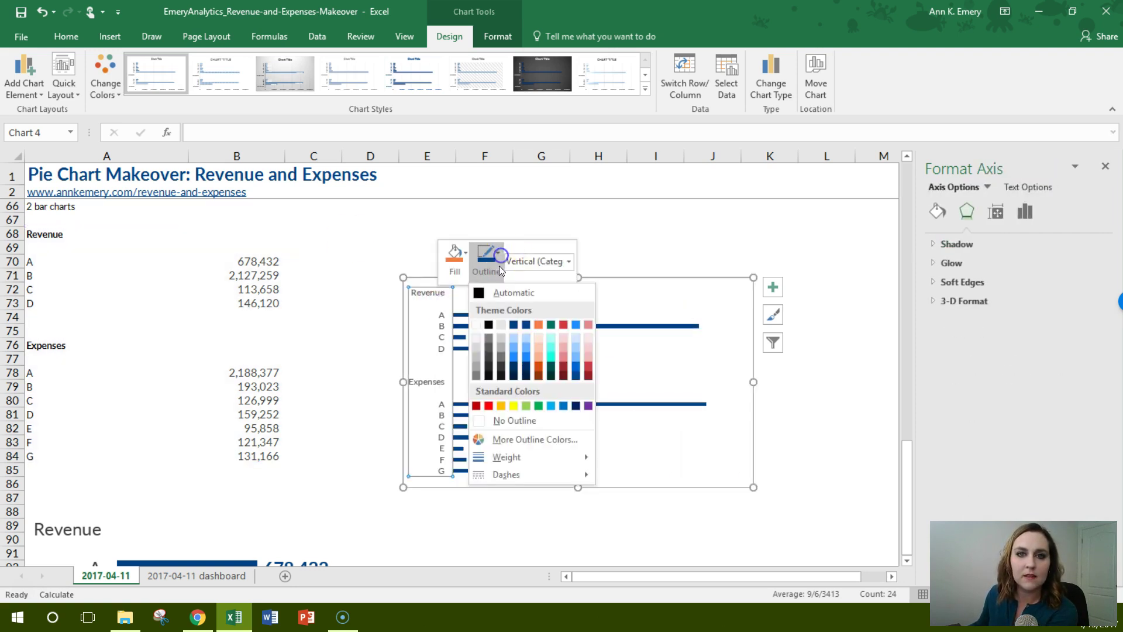
pyautogui.click(497, 420)
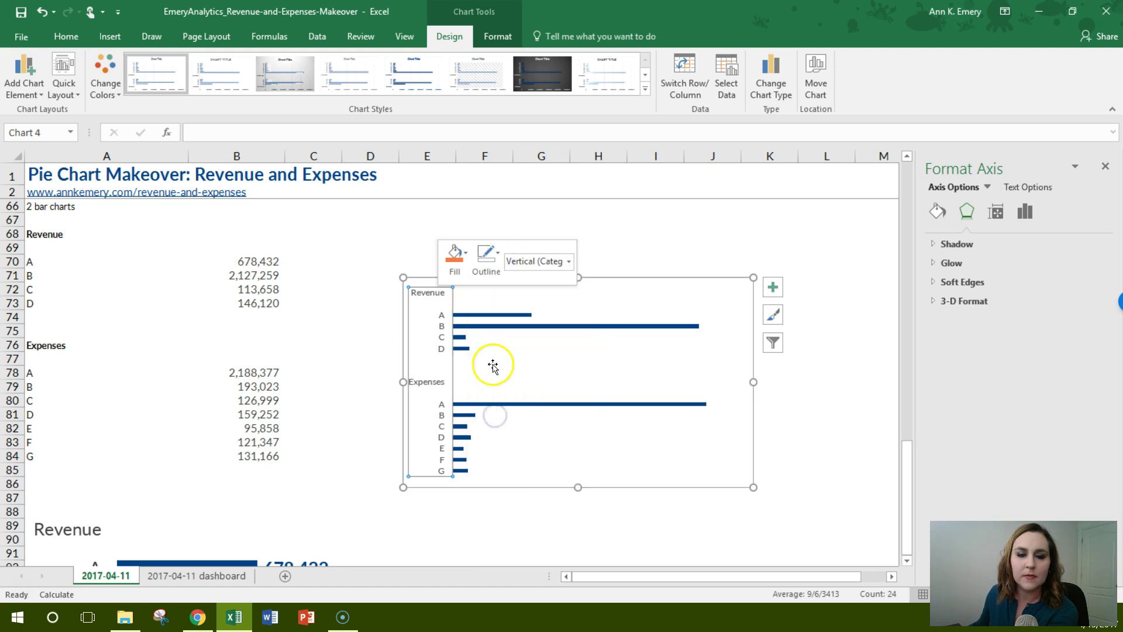
# Add data labels to every bar and set the series gap width to 50%.
pyautogui.rightClick(488, 316)
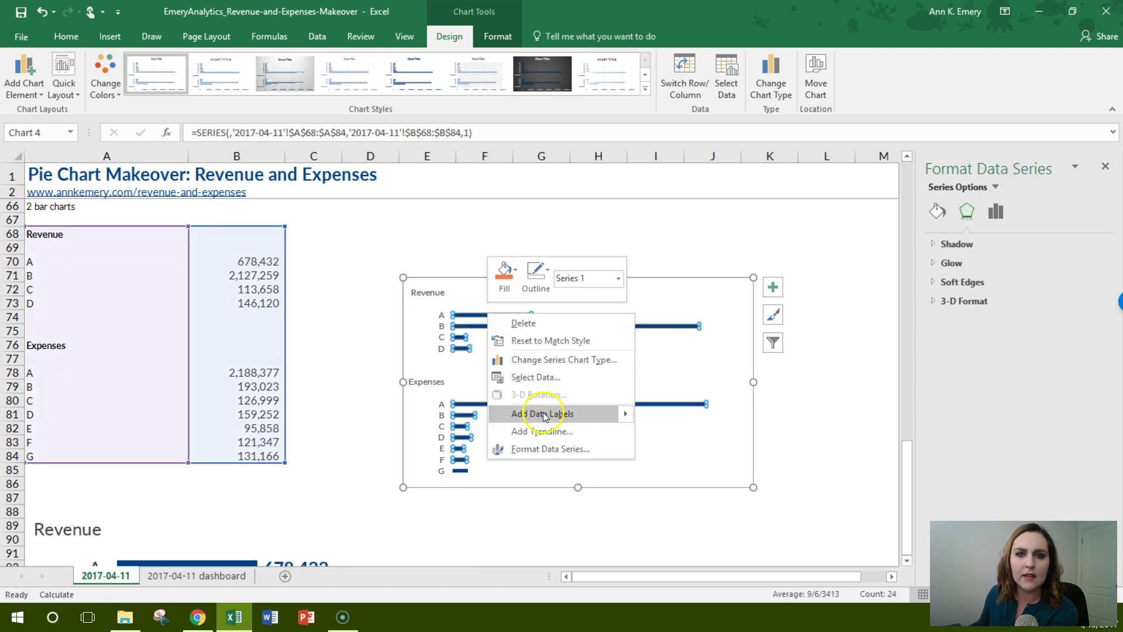
pyautogui.click(544, 412)
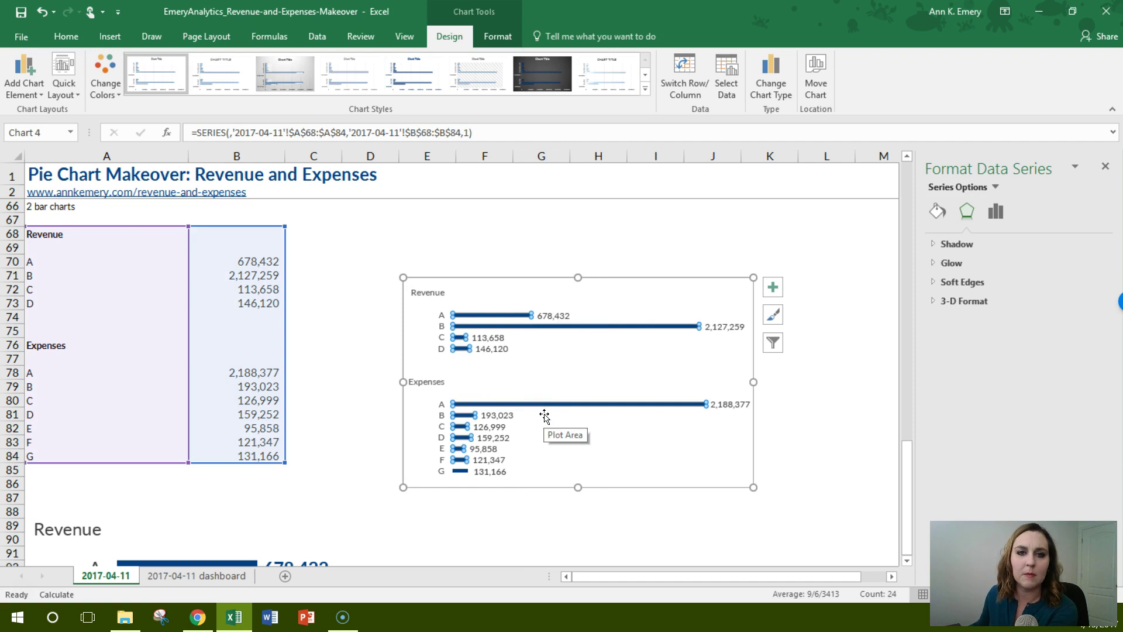
pyautogui.rightClick(503, 328)
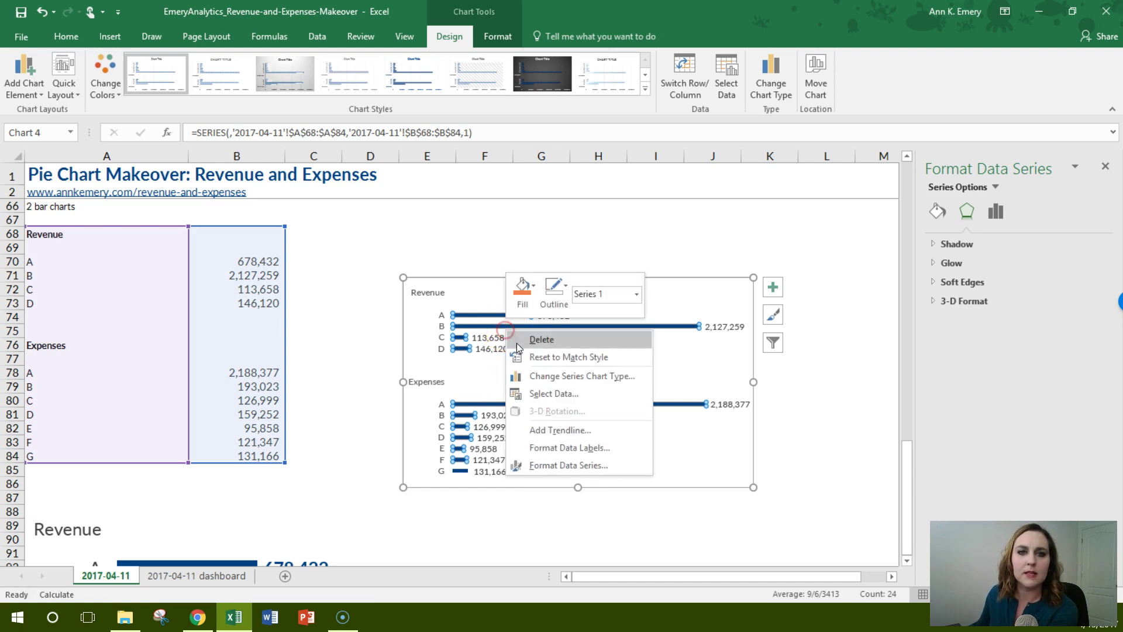
pyautogui.click(557, 460)
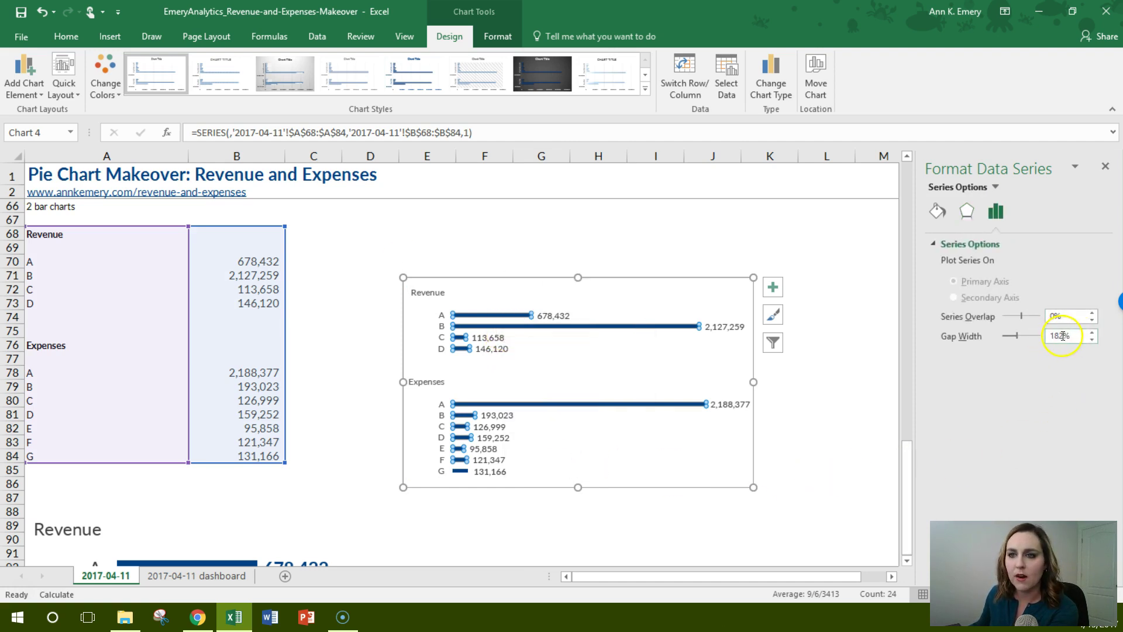
pyautogui.doubleClick(1063, 335)
pyautogui.write('50')
pyautogui.press('Return')
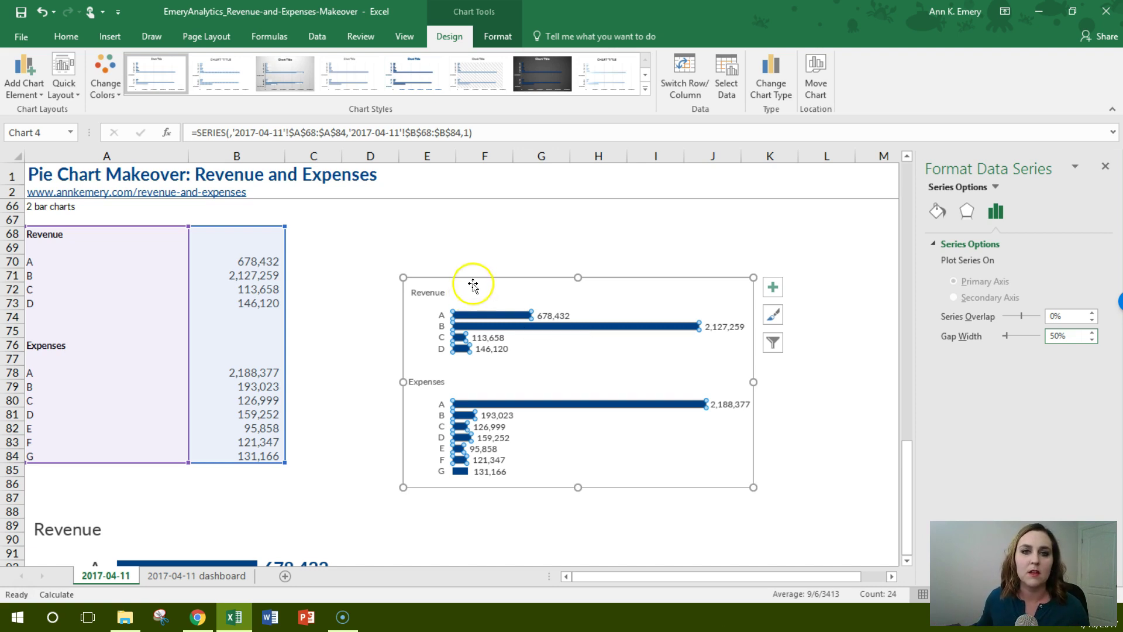
pyautogui.click(563, 347)
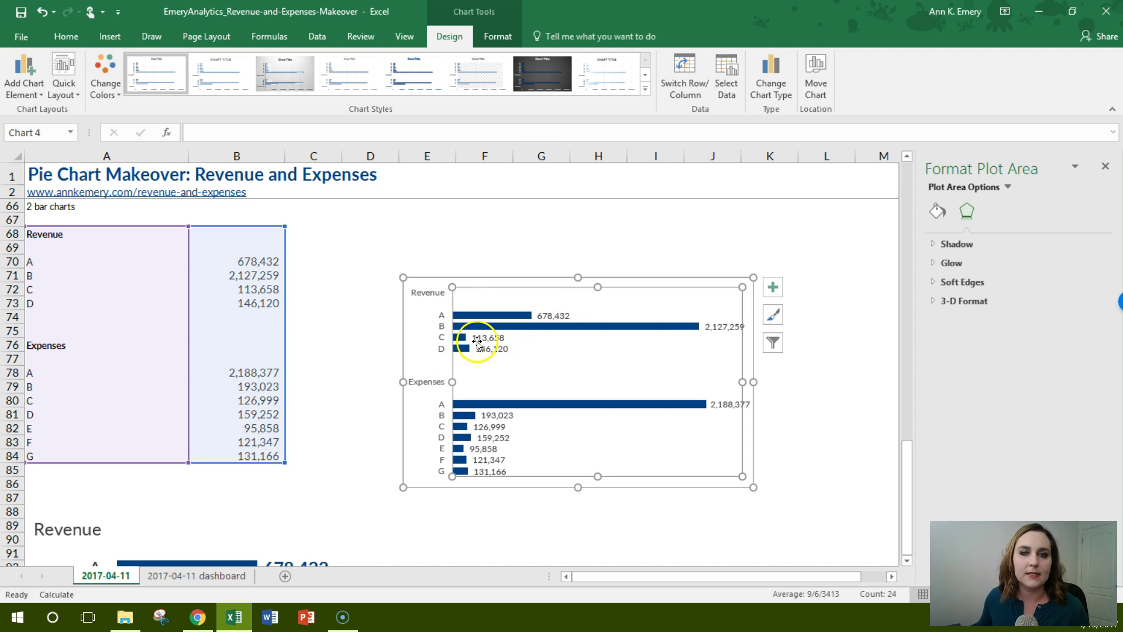
pyautogui.click(486, 38)
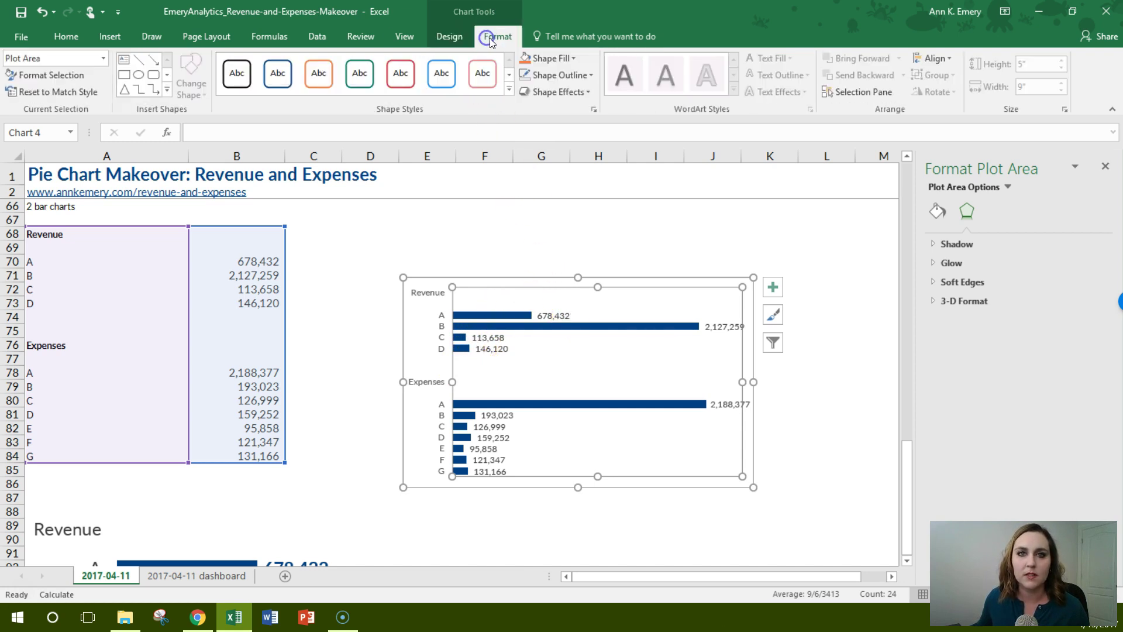
pyautogui.click(703, 275)
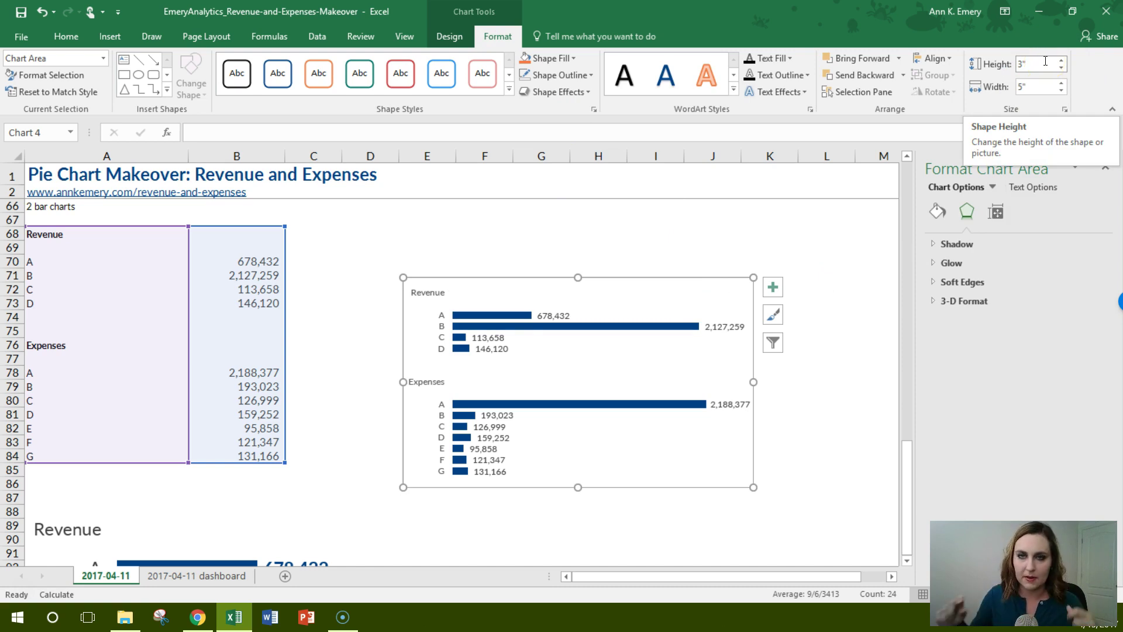
pyautogui.click(440, 233)
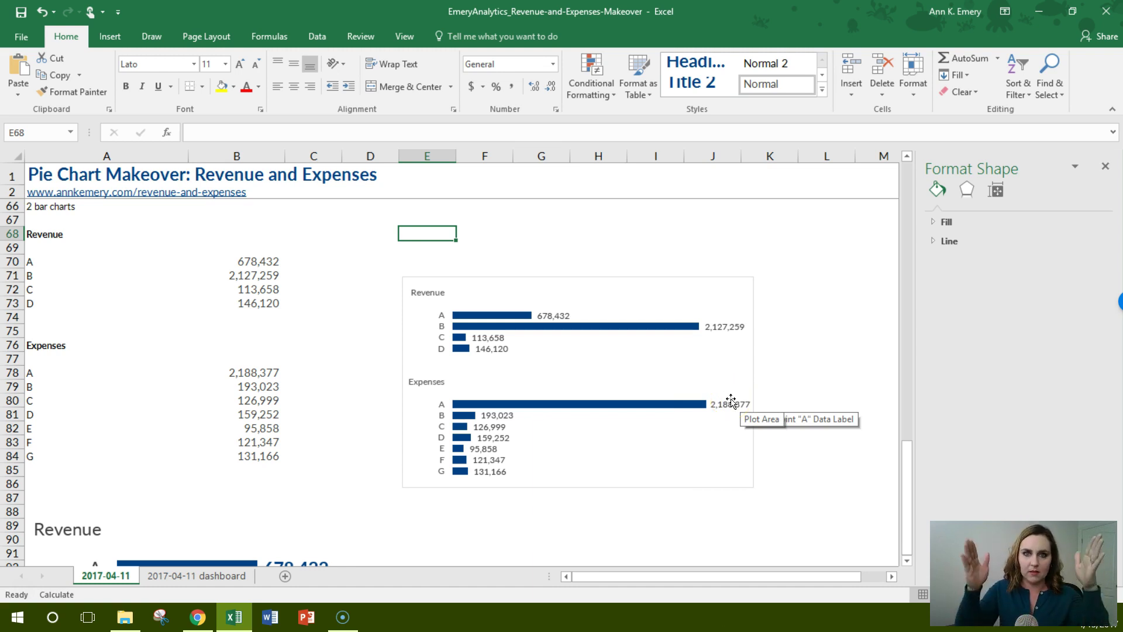
# Insert a clustered bar chart of the Revenue data and delete the old combined chart.
pyautogui.click(536, 391)
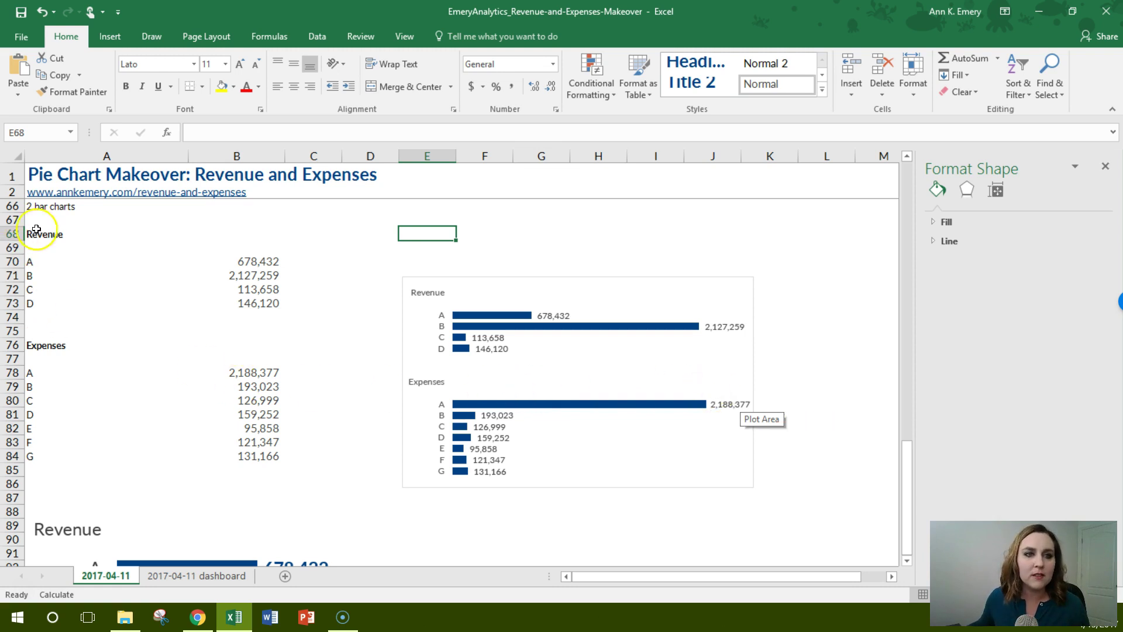
pyautogui.moveTo(36, 234); pyautogui.dragTo(249, 304)
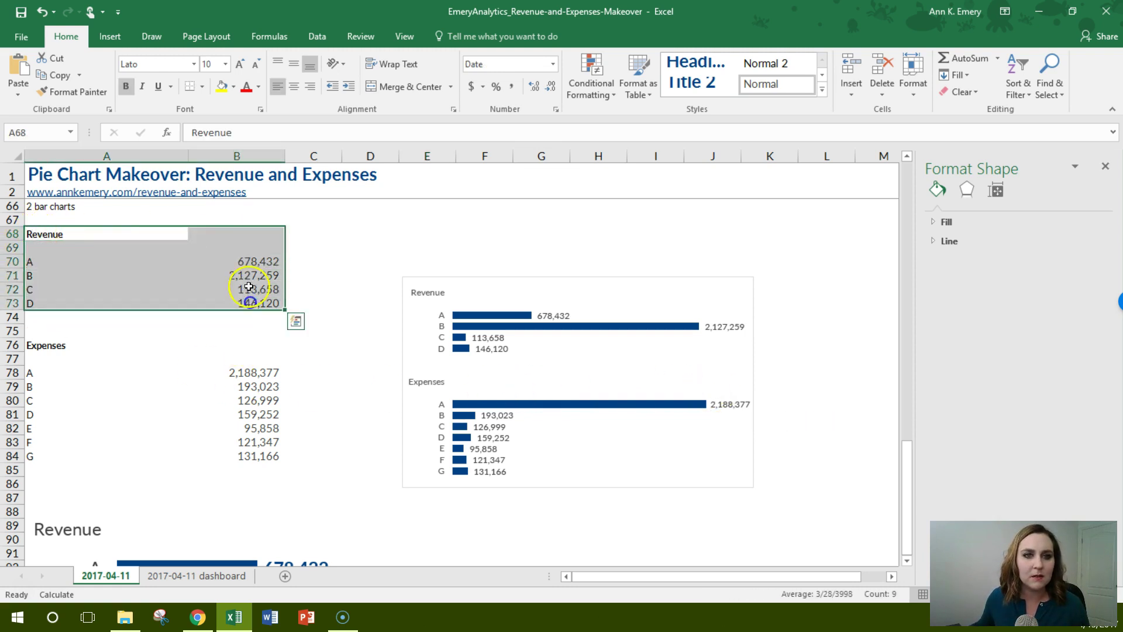
pyautogui.click(110, 36)
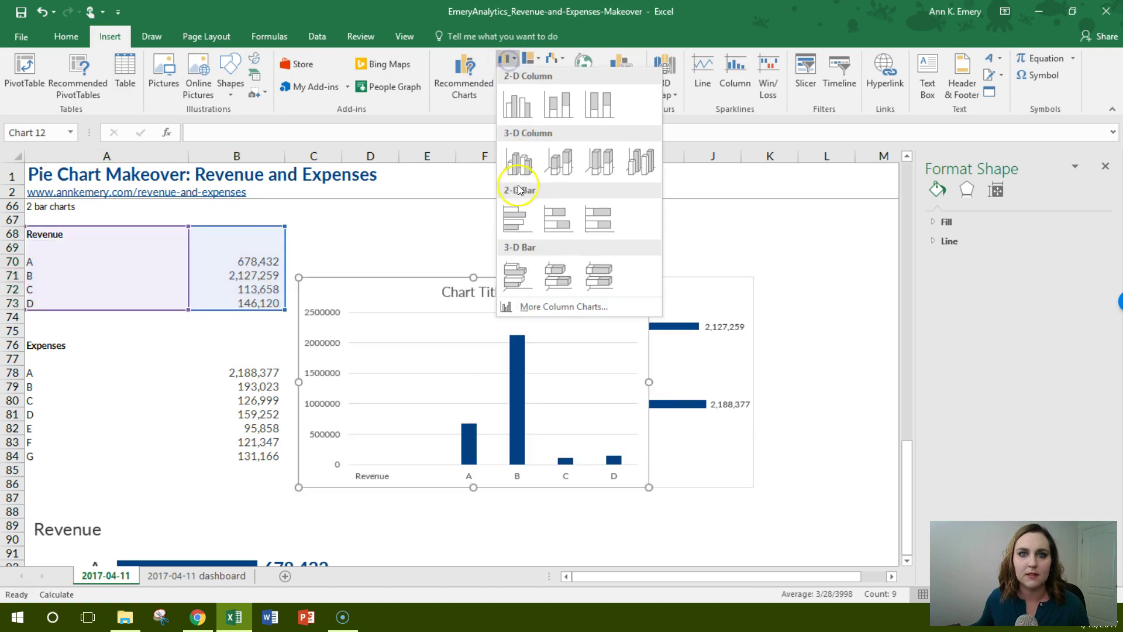
pyautogui.click(517, 215)
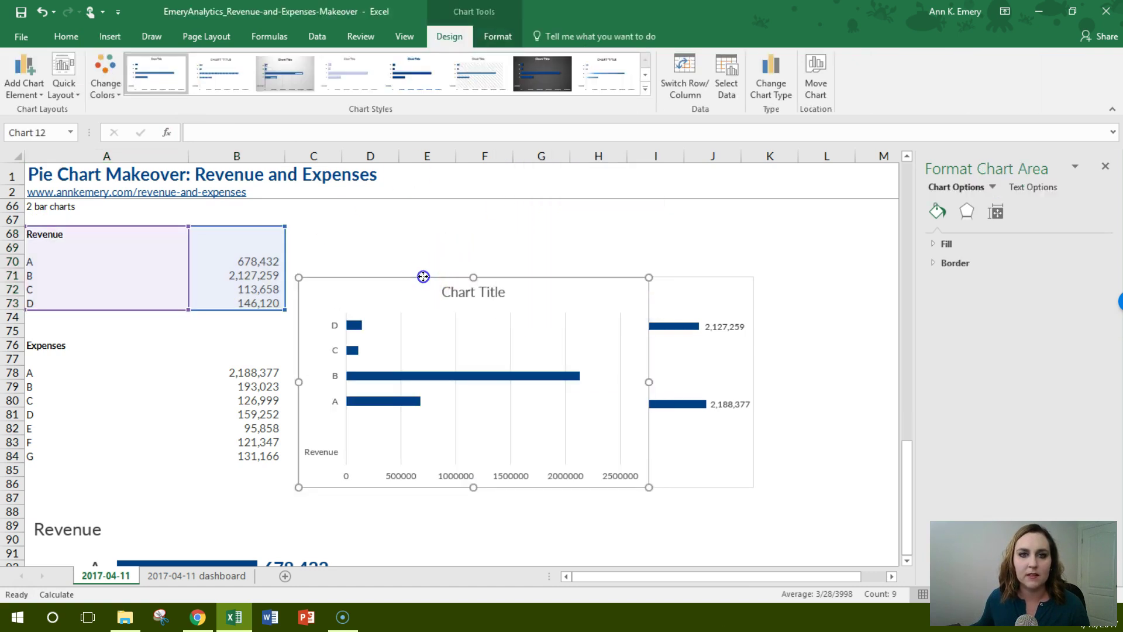
pyautogui.moveTo(446, 266); pyautogui.dragTo(526, 223)
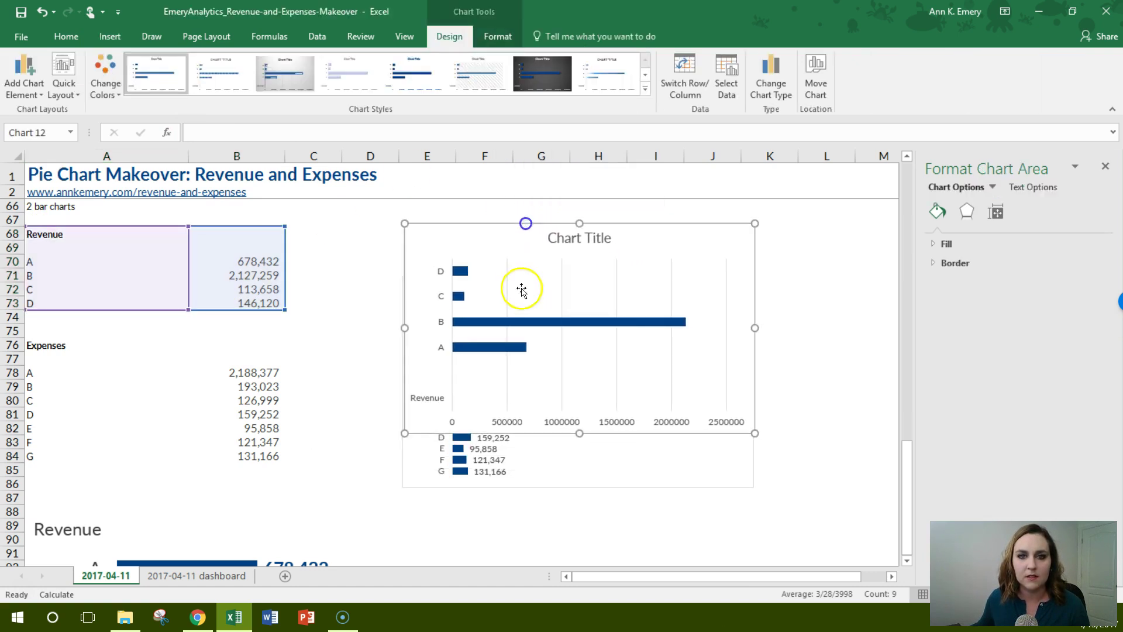
pyautogui.click(595, 475)
pyautogui.click(605, 487)
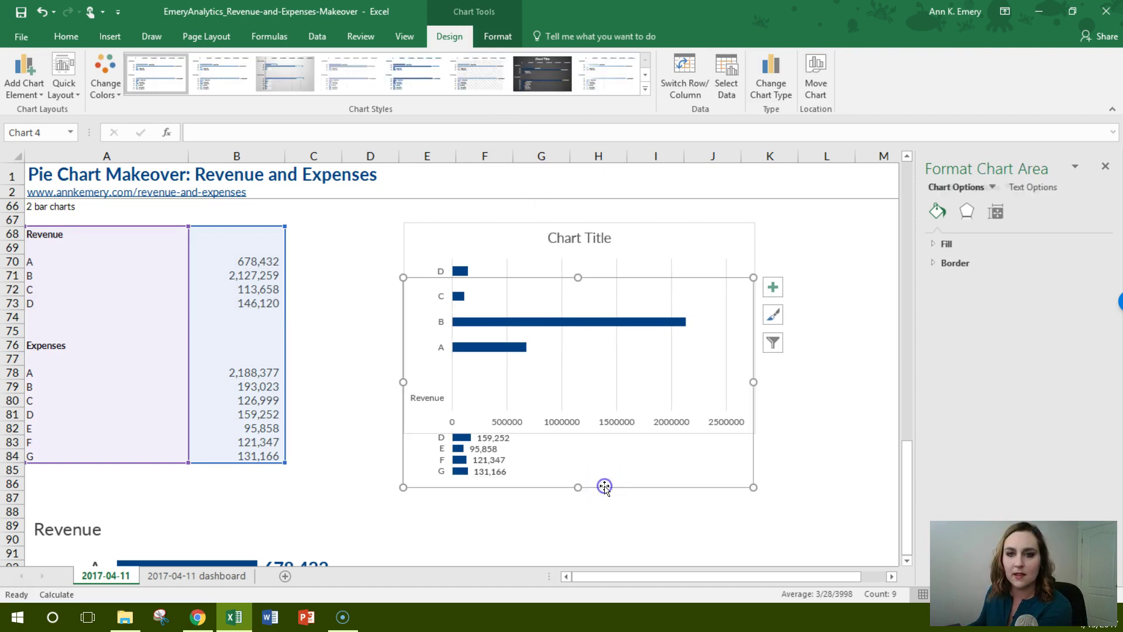
pyautogui.press('Delete')
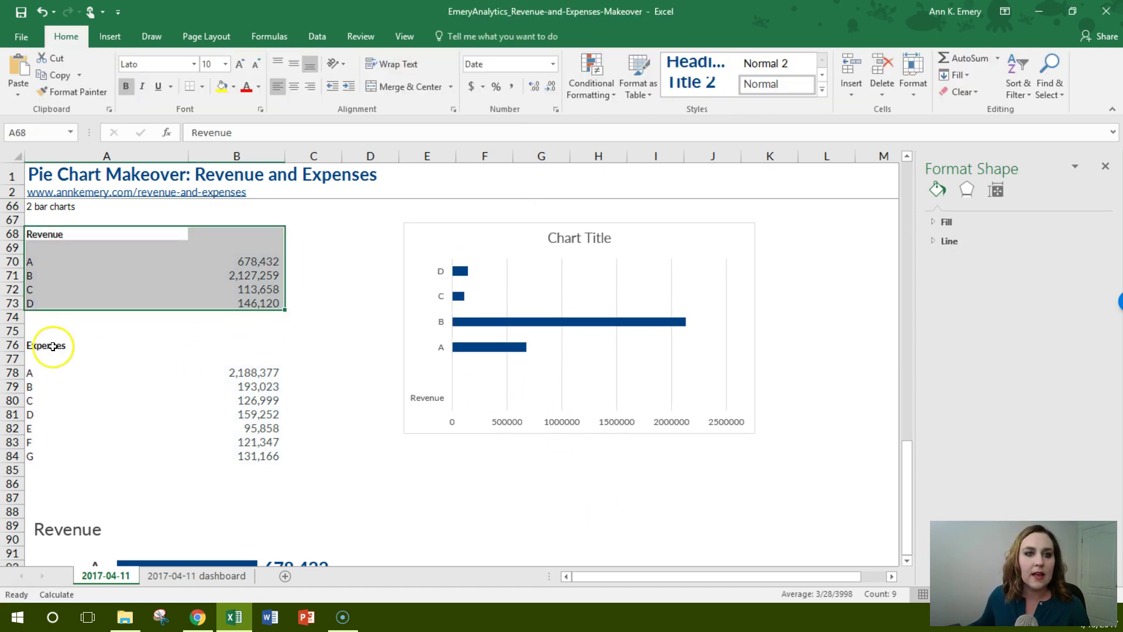
# Insert a clustered bar chart of the Expenses data in A76:B84.
pyautogui.moveTo(50, 346); pyautogui.dragTo(247, 456)
pyautogui.click(109, 37)
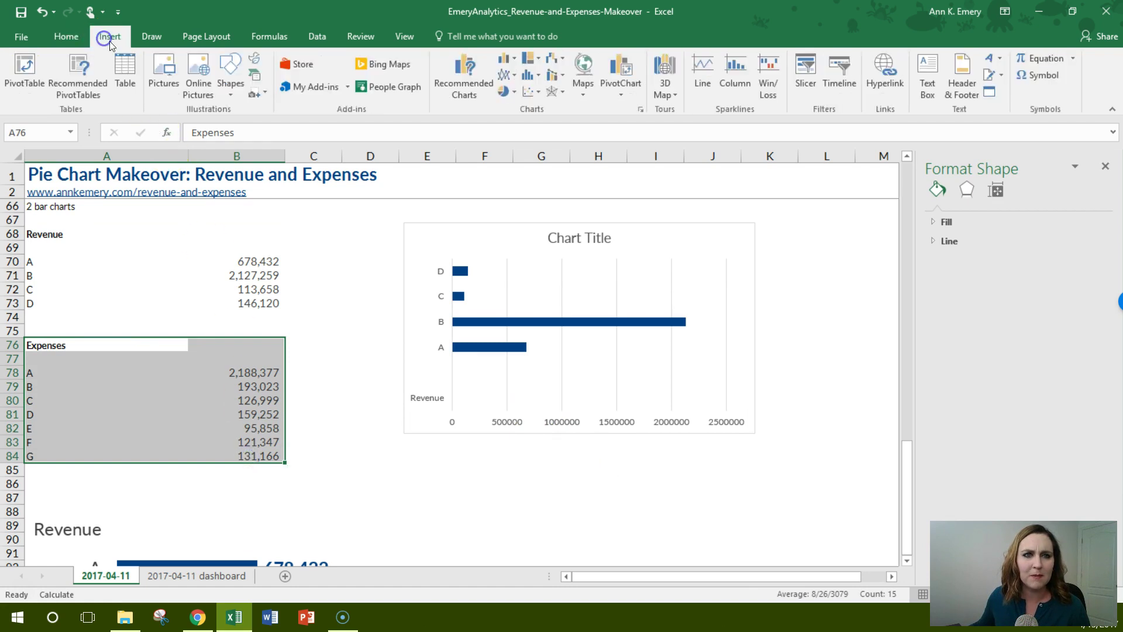
pyautogui.click(513, 61)
pyautogui.click(514, 216)
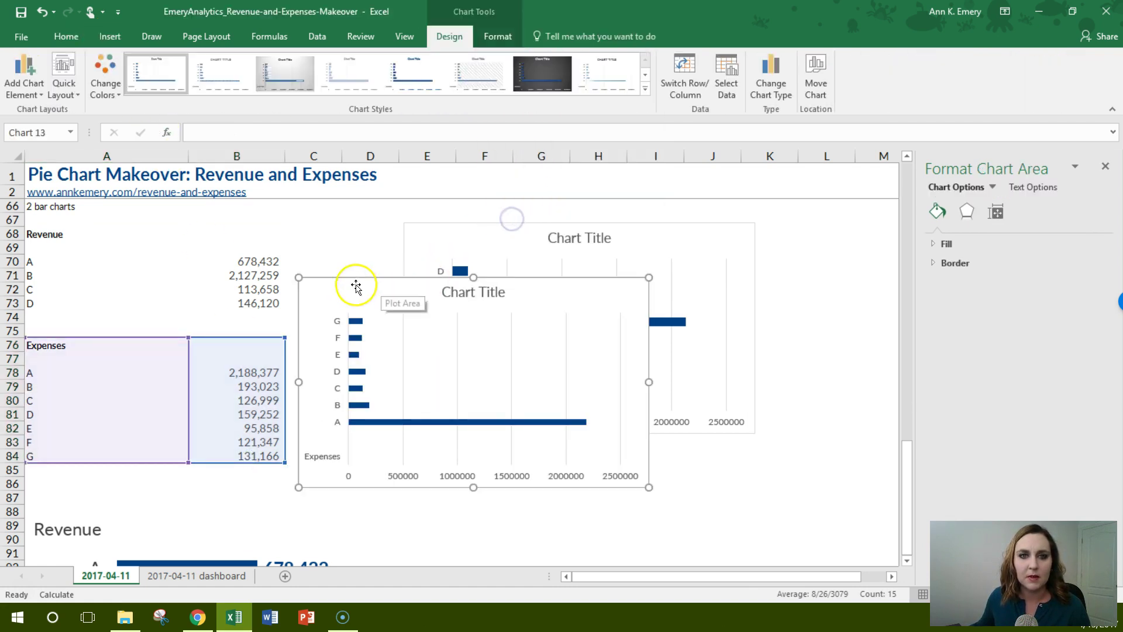
pyautogui.moveTo(353, 285); pyautogui.dragTo(454, 441)
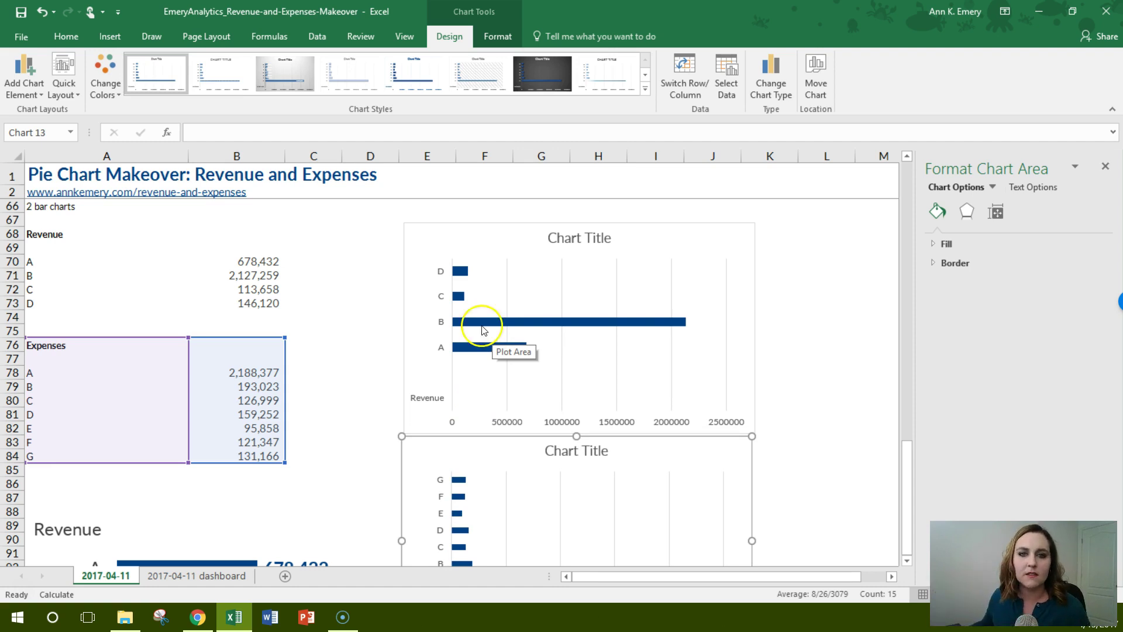
# Align the Expenses chart directly beneath the Revenue chart and narrow its plot area.
pyautogui.scroll(-1, 619, 362)
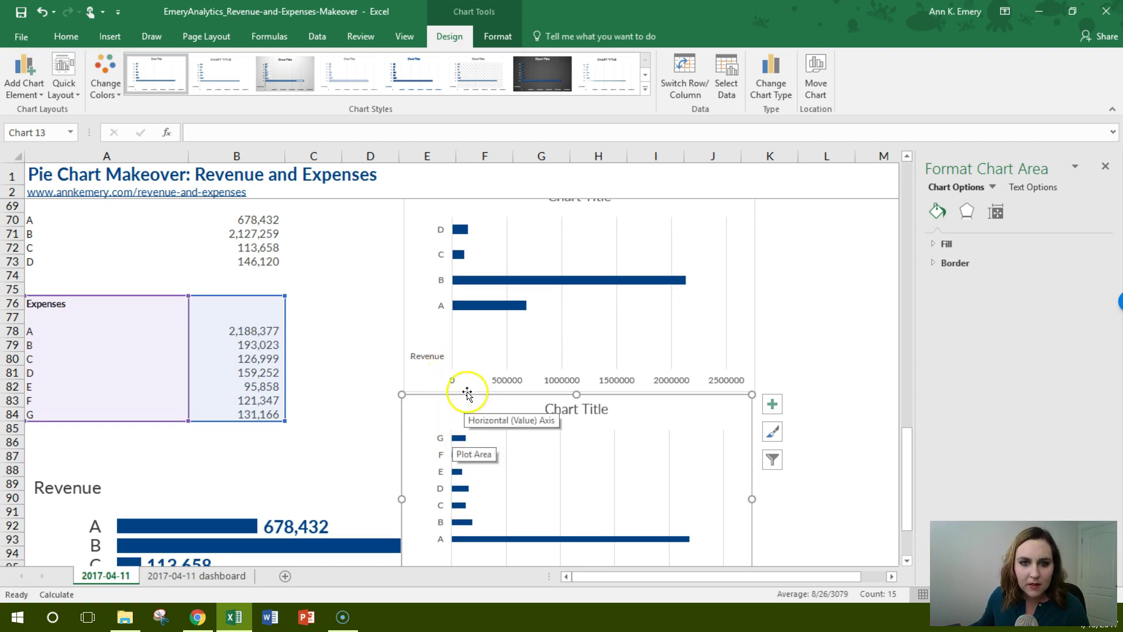
pyautogui.moveTo(471, 391); pyautogui.dragTo(474, 362)
pyautogui.click(484, 422)
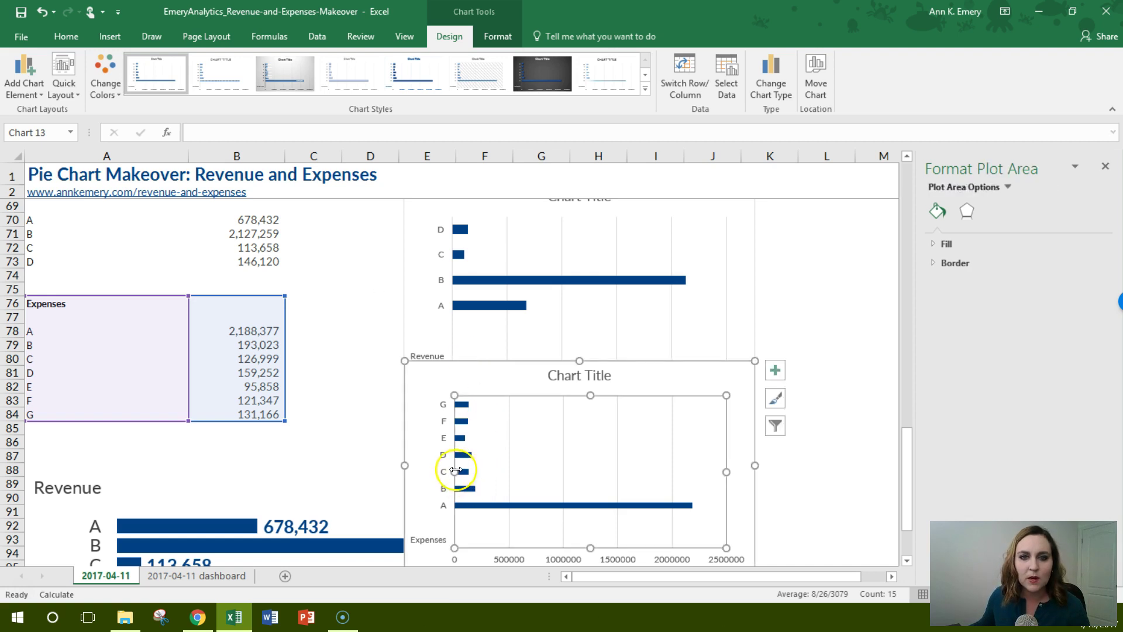
pyautogui.moveTo(455, 471); pyautogui.dragTo(469, 477)
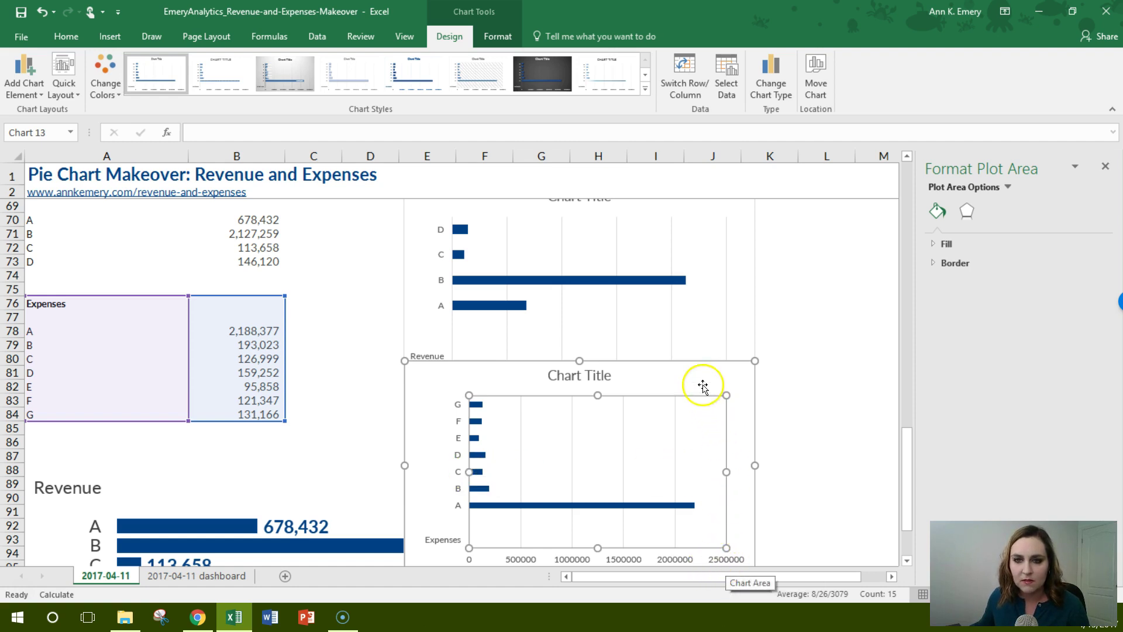
pyautogui.moveTo(701, 361); pyautogui.dragTo(706, 403)
pyautogui.click(255, 330)
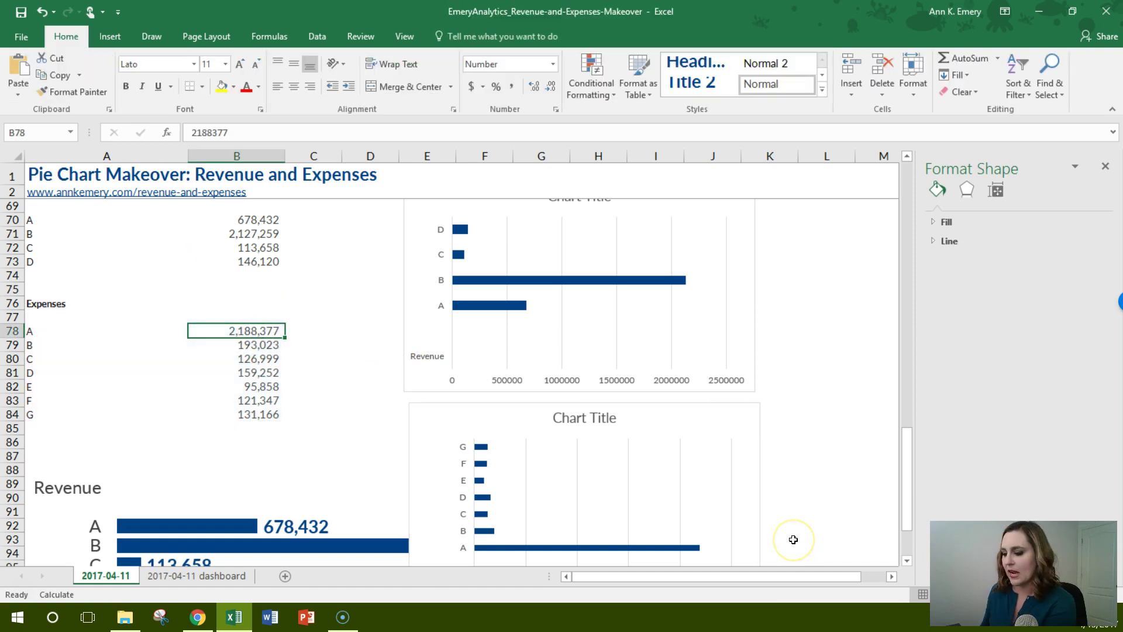
# Enter 3,000,000 as Expense A in B78 and delete the draft Expenses bar chart.
pyautogui.write('3000000')
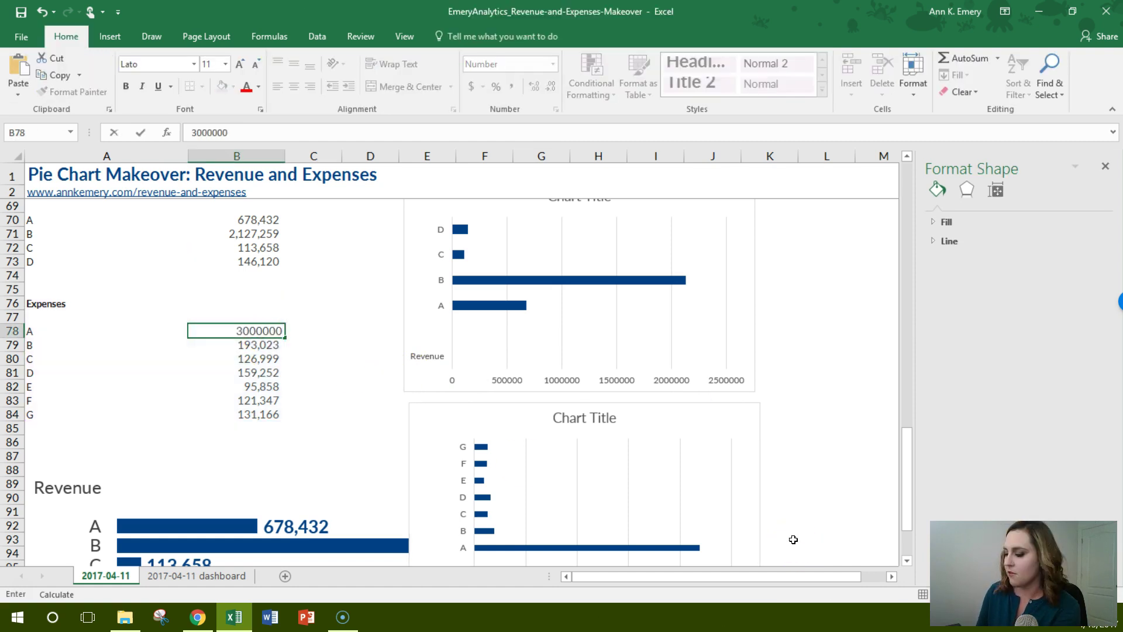
pyautogui.press('Return')
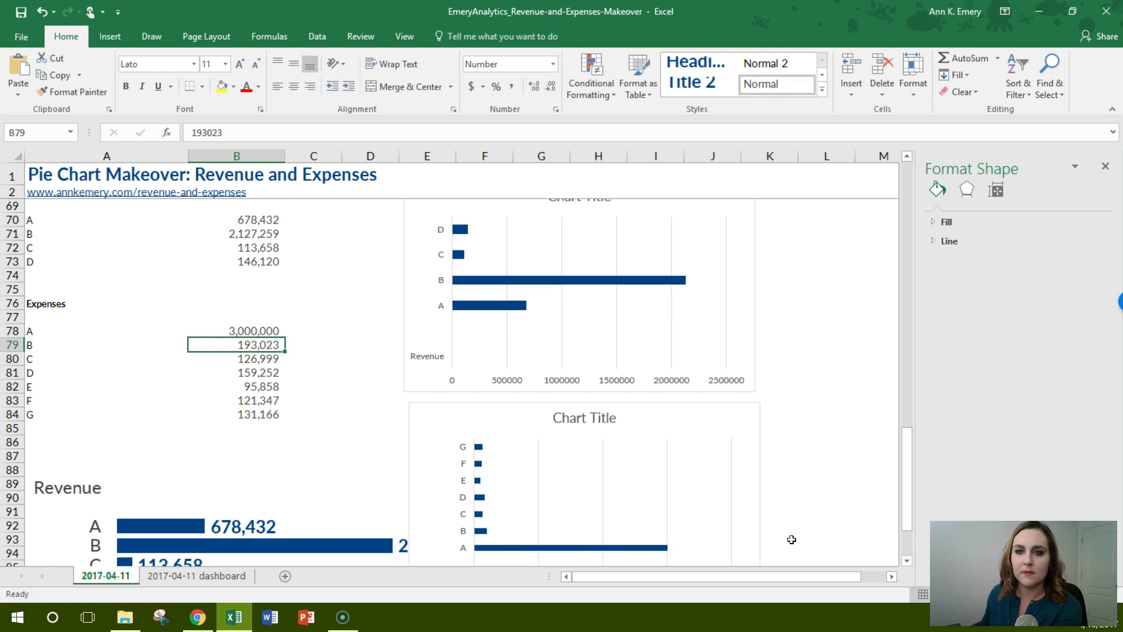
pyautogui.scroll(-2, 802, 487)
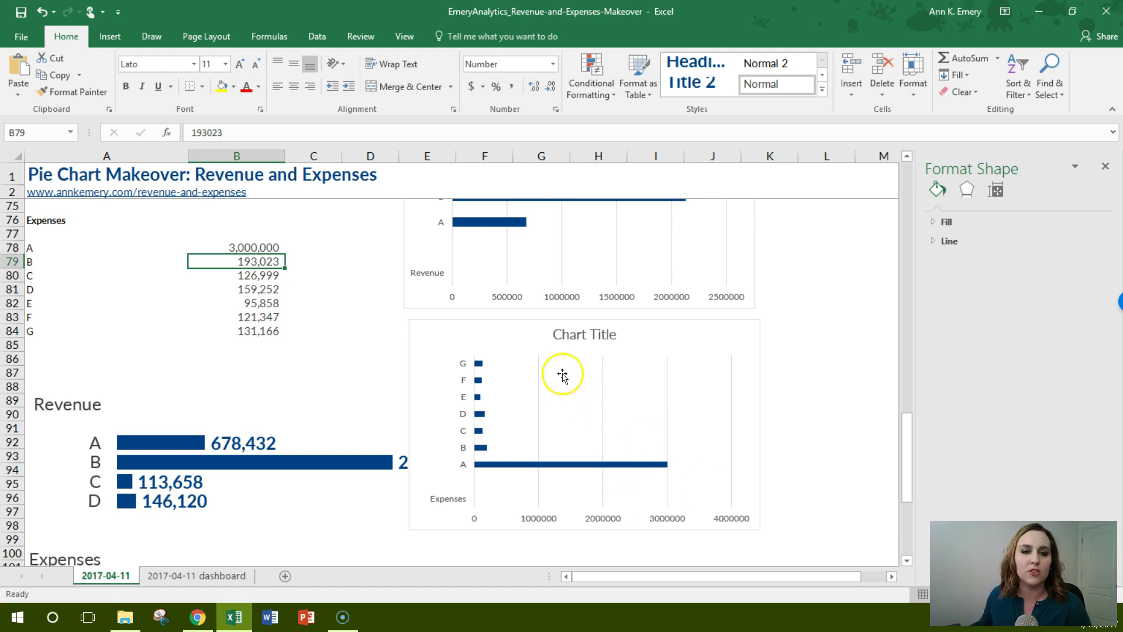
pyautogui.click(481, 322)
pyautogui.press('Delete')
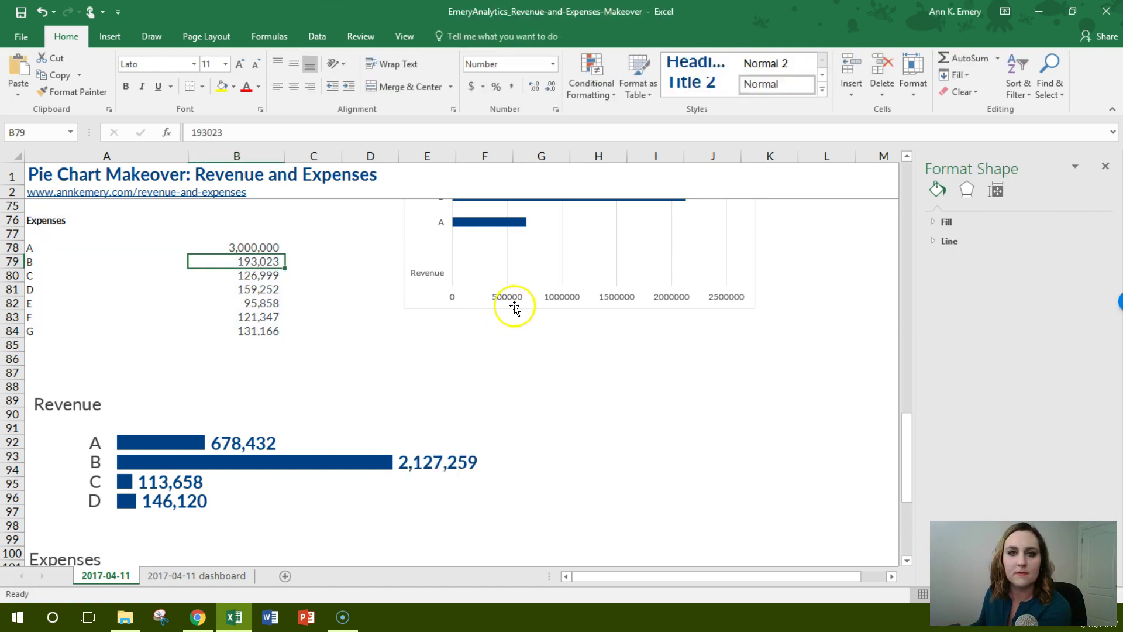
# Scroll to rows 120–145, where Expense A's 3,000,000 bar dwarfs the other six.
pyautogui.scroll(-4, 544, 317)
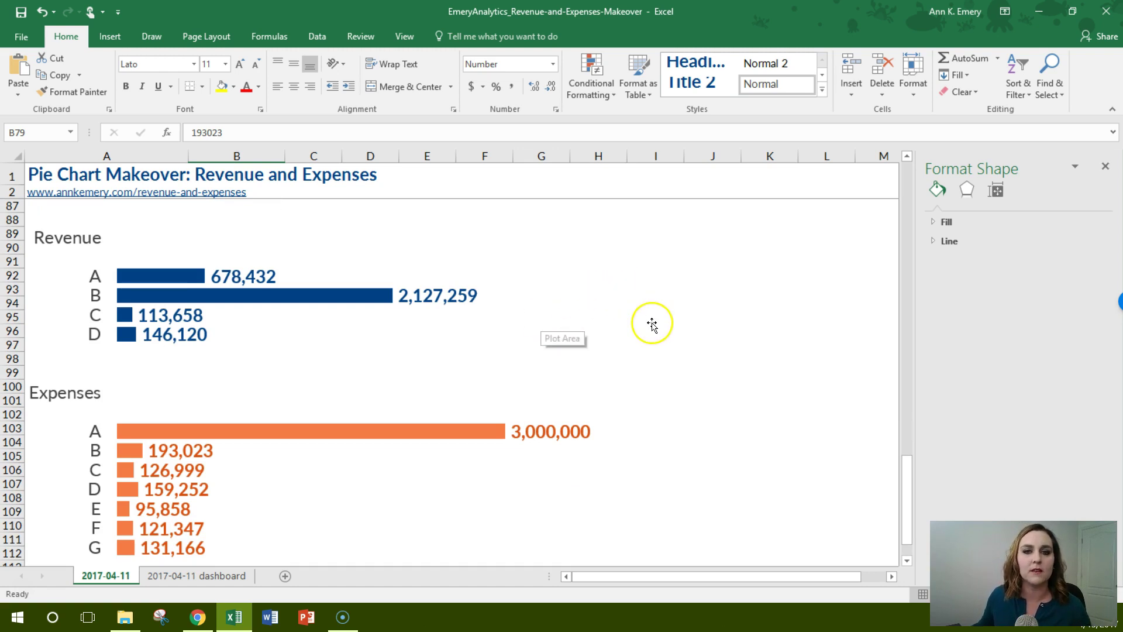
pyautogui.scroll(-1, 736, 269)
pyautogui.scroll(-8, 738, 269)
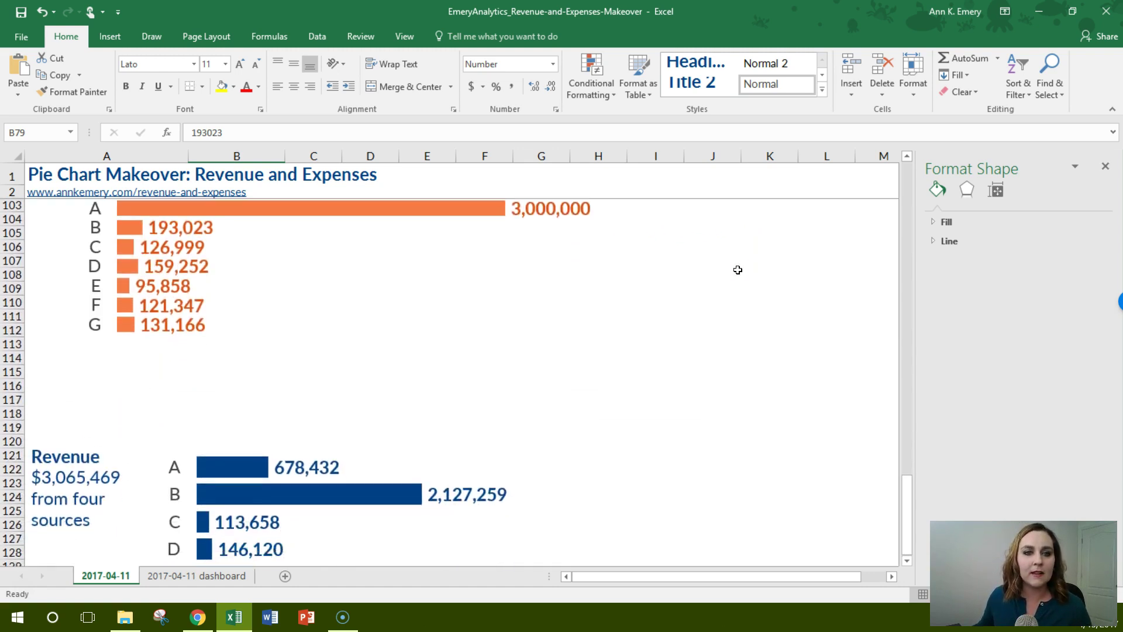
pyautogui.scroll(-2, 738, 270)
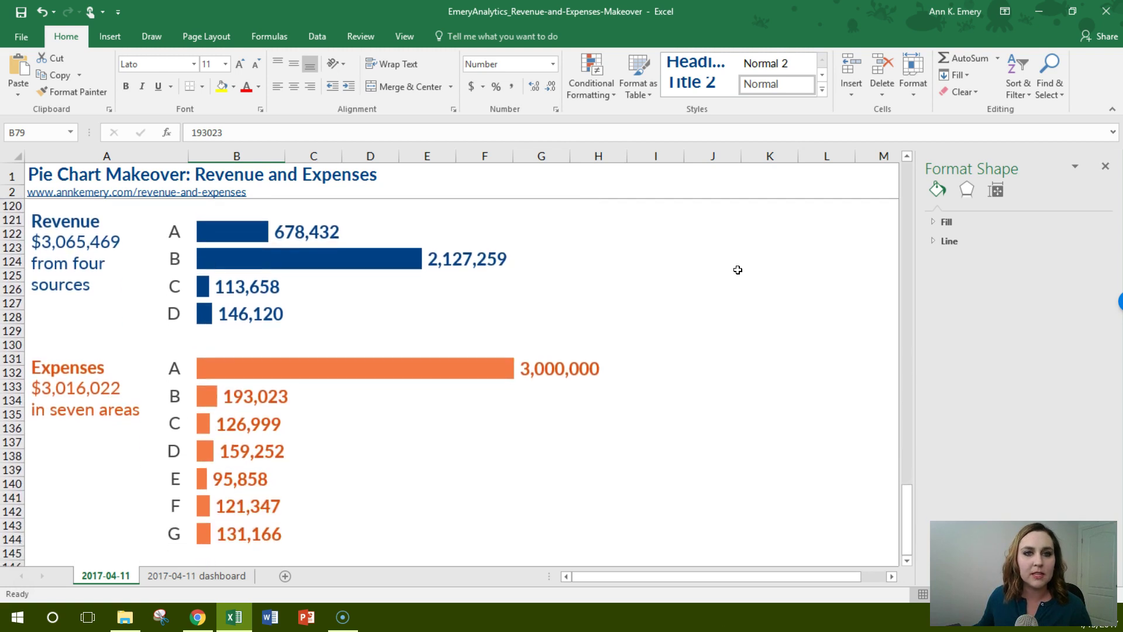
pyautogui.click(735, 271)
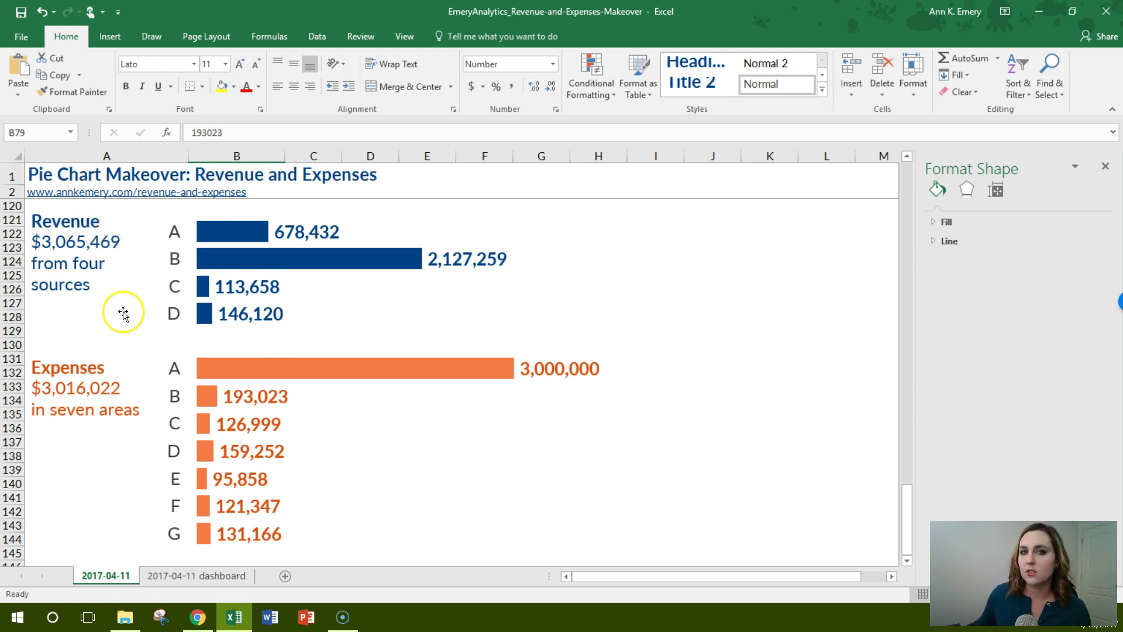
# Stretch the bar chart's plot area slightly to the left.
pyautogui.click(92, 285)
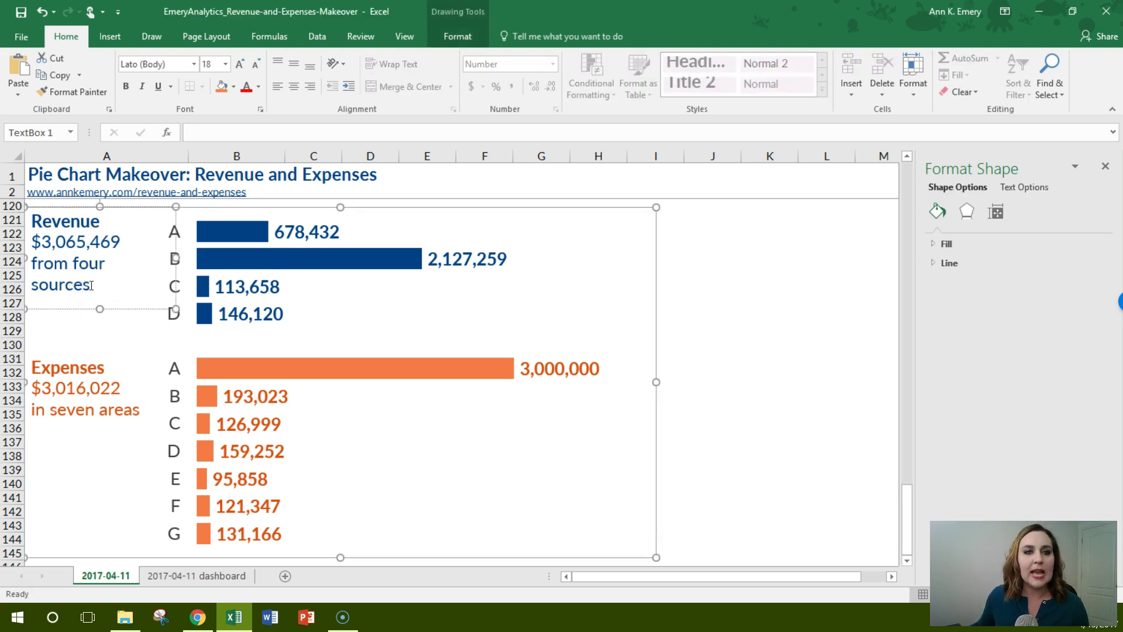
pyautogui.click(308, 331)
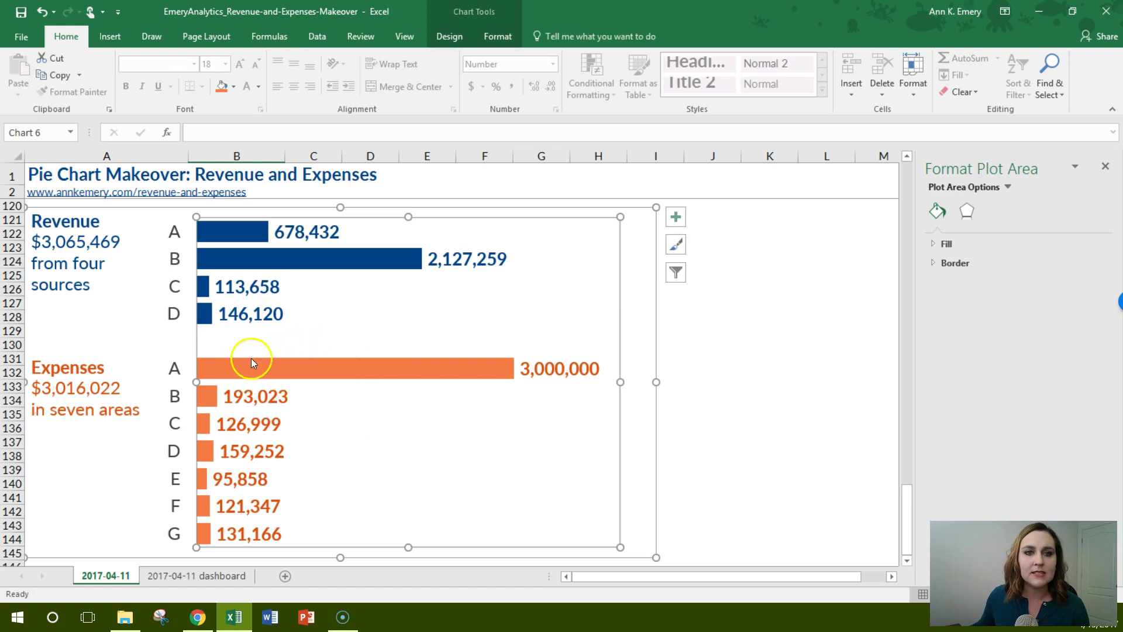
pyautogui.moveTo(199, 382)
pyautogui.mouseDown()
pyautogui.moveTo(116, 381)
pyautogui.moveTo(192, 381)
pyautogui.mouseUp()
# Check the Revenue summary text box inside the grouped chart.
pyautogui.click(83, 286)
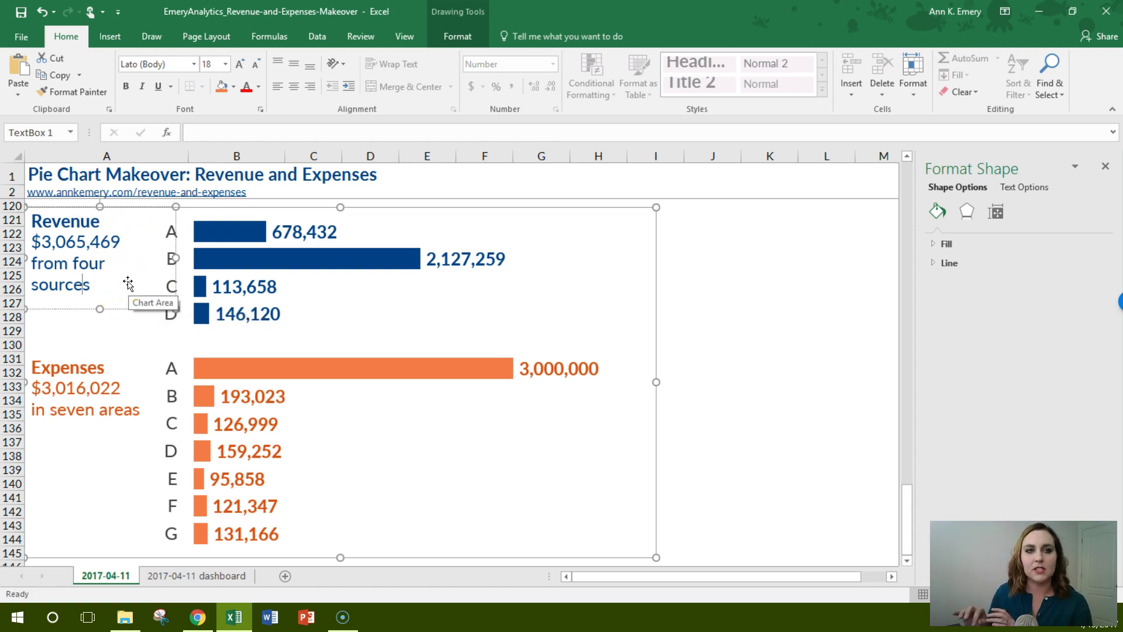
pyautogui.click(138, 242)
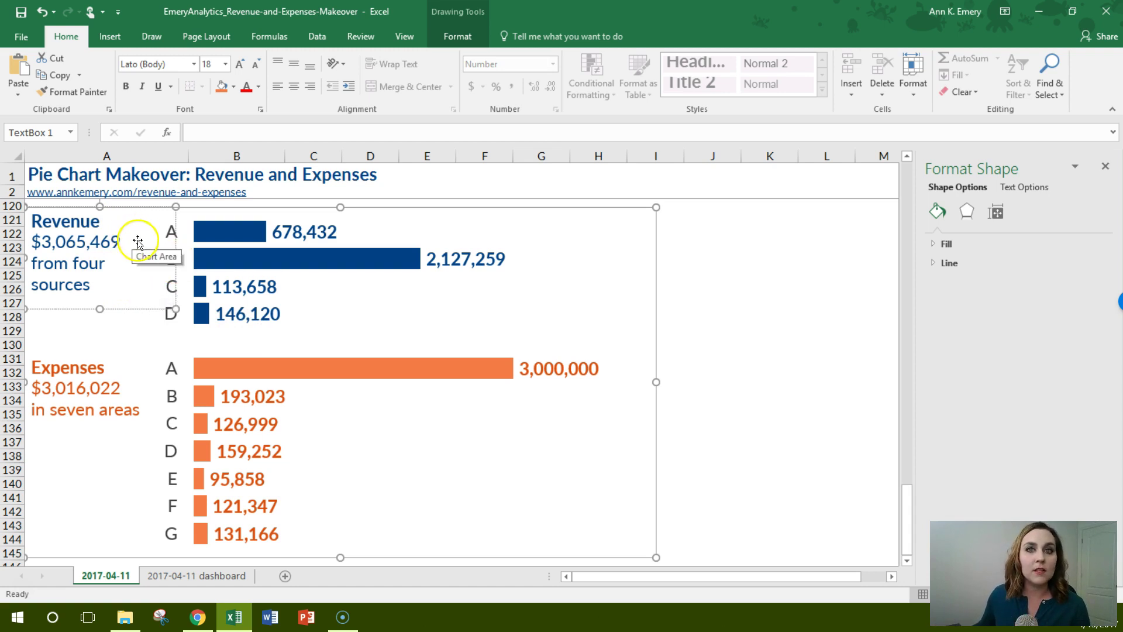
pyautogui.click(100, 216)
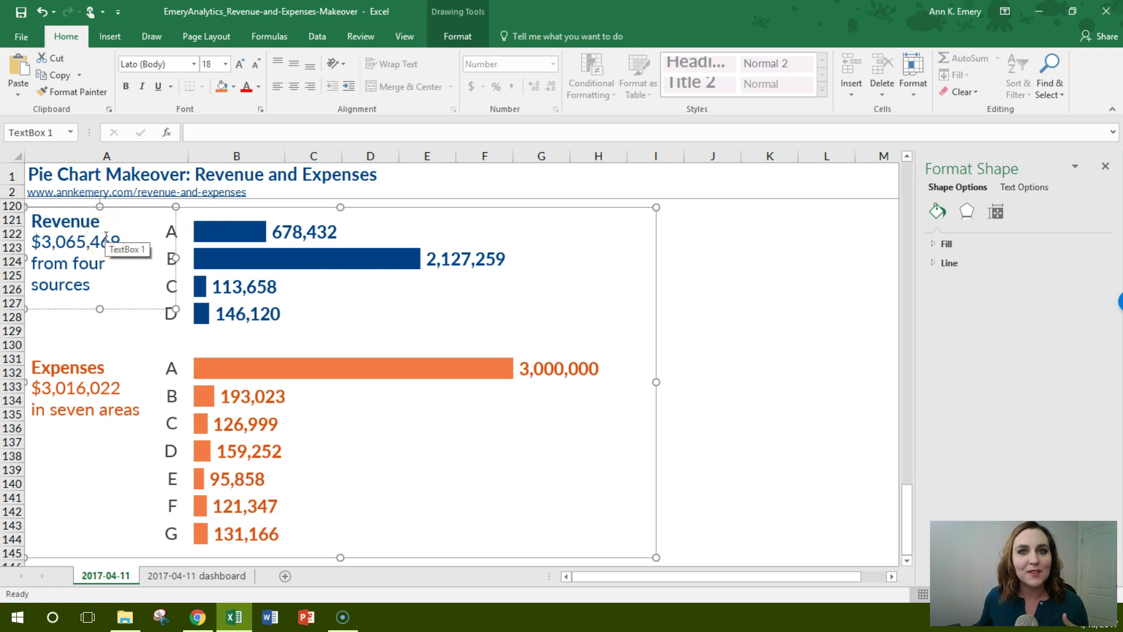
pyautogui.click(75, 366)
pyautogui.click(430, 334)
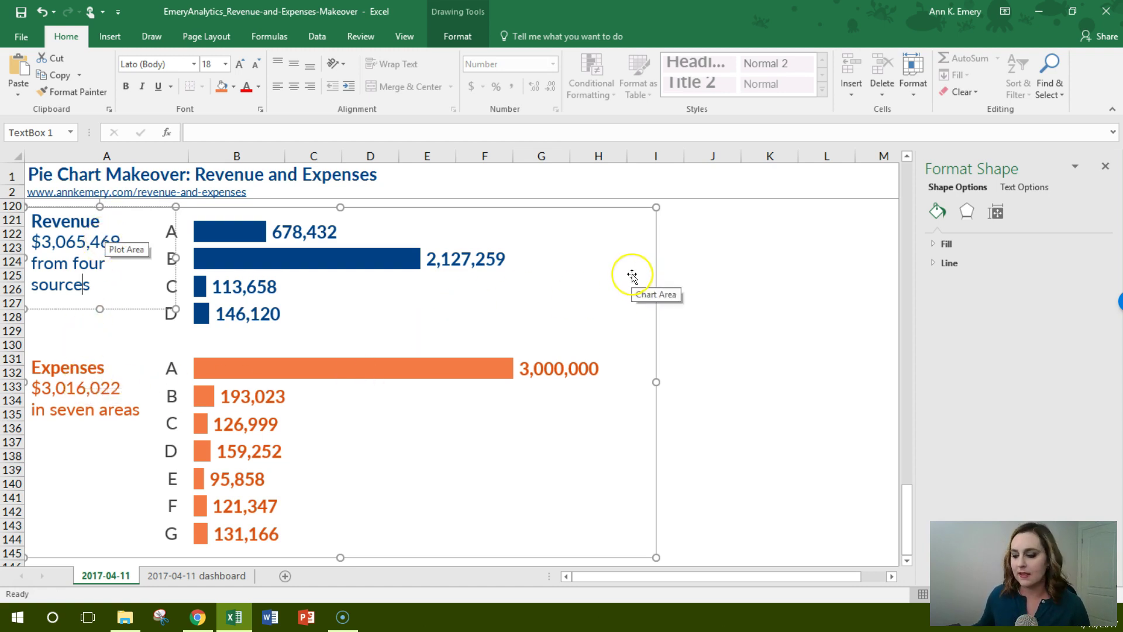
pyautogui.click(452, 283)
pyautogui.click(145, 309)
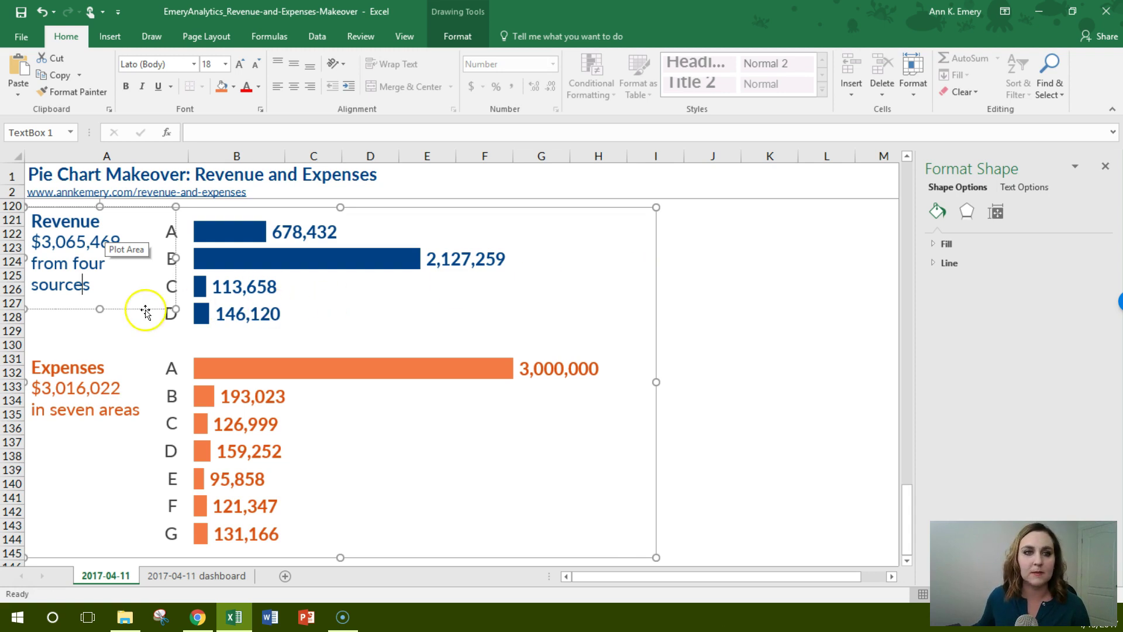
pyautogui.click(146, 310)
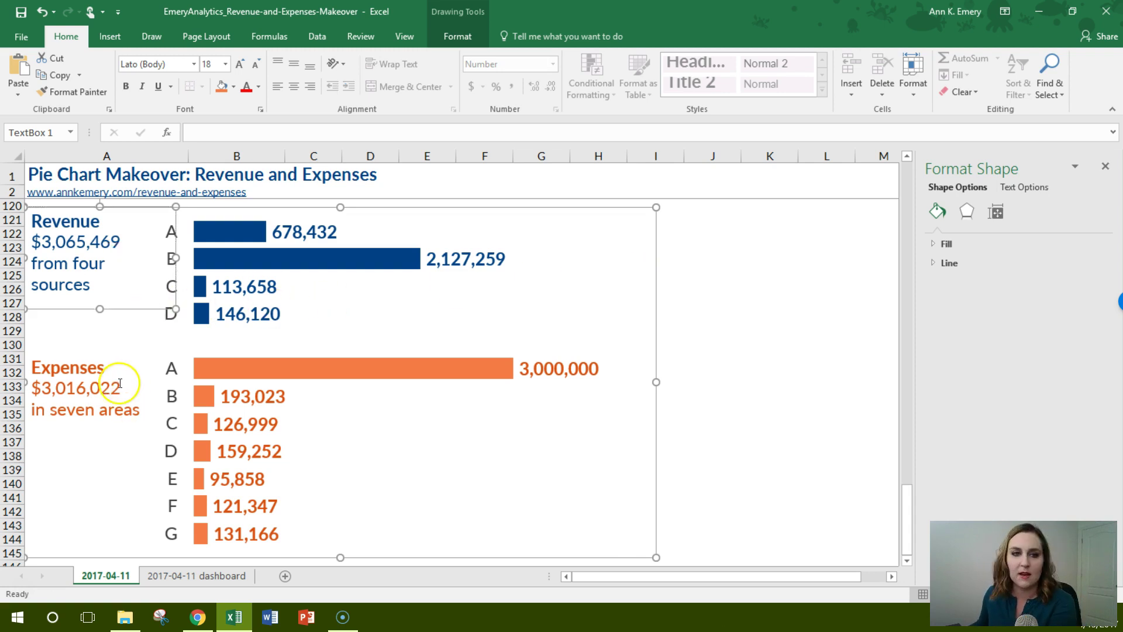
# Check the Expenses summary text box and grouped chart, then deselect with cell J125.
pyautogui.click(104, 375)
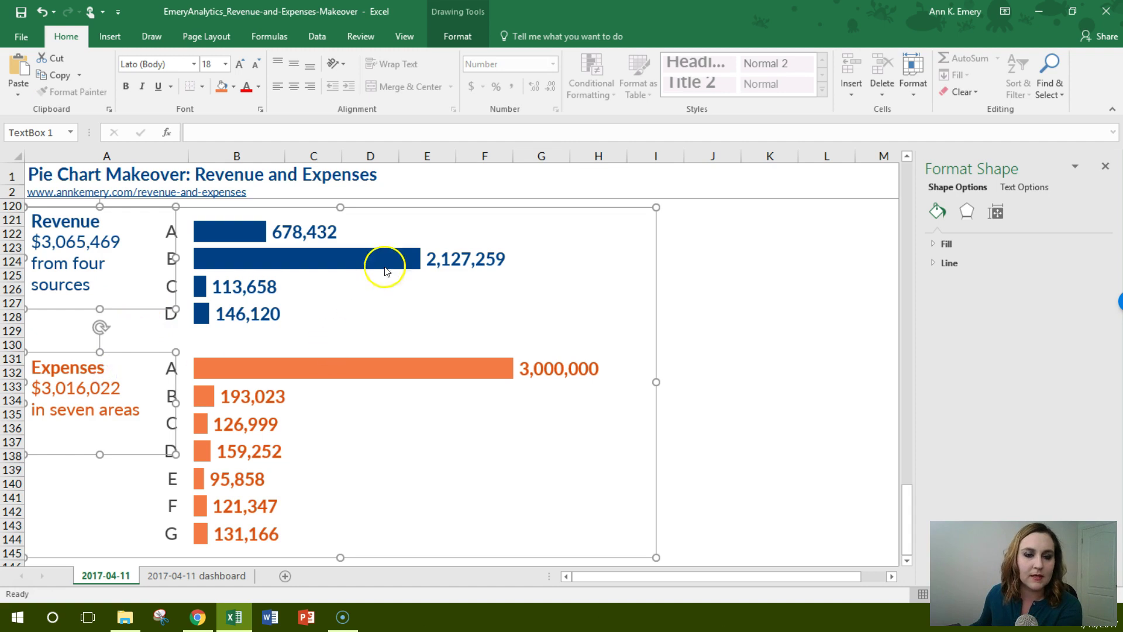
pyautogui.click(412, 210)
pyautogui.click(413, 211)
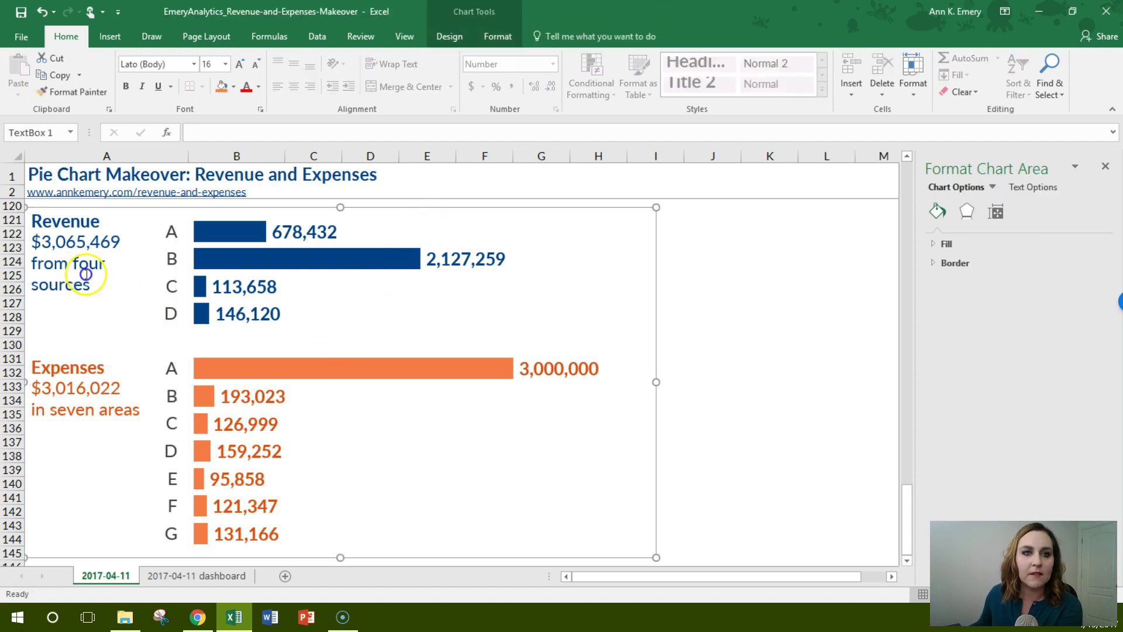
pyautogui.click(114, 310)
pyautogui.click(98, 359)
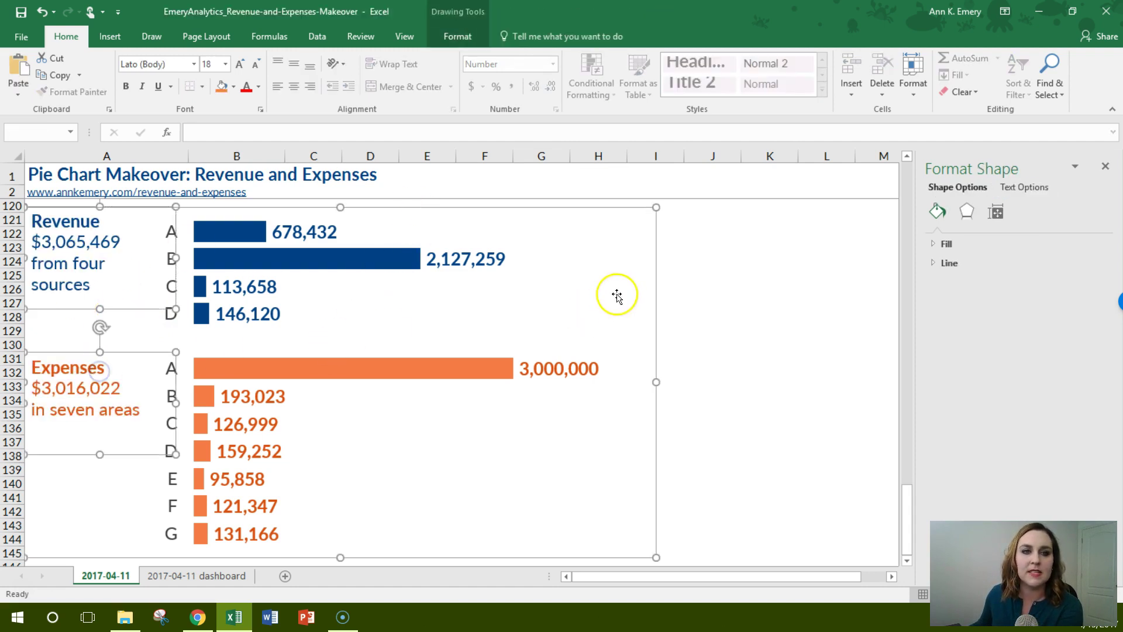
pyautogui.click(714, 274)
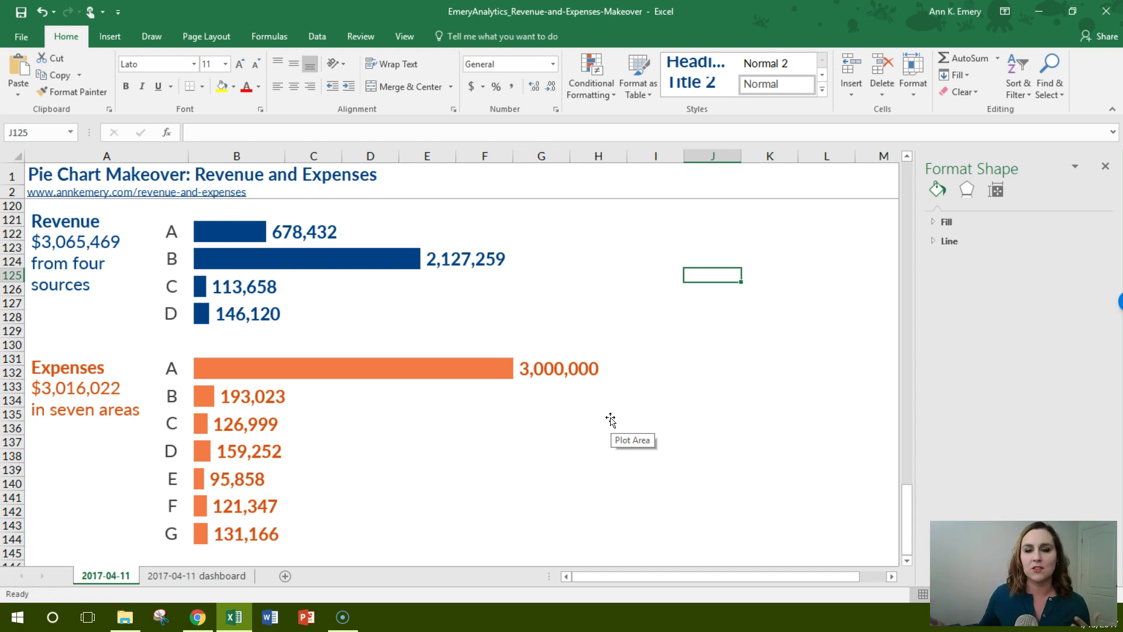
# Switch to the 2017-04-11 sheet and inspect the dashboard's K1, A3 and A8 cells.
pyautogui.click(220, 580)
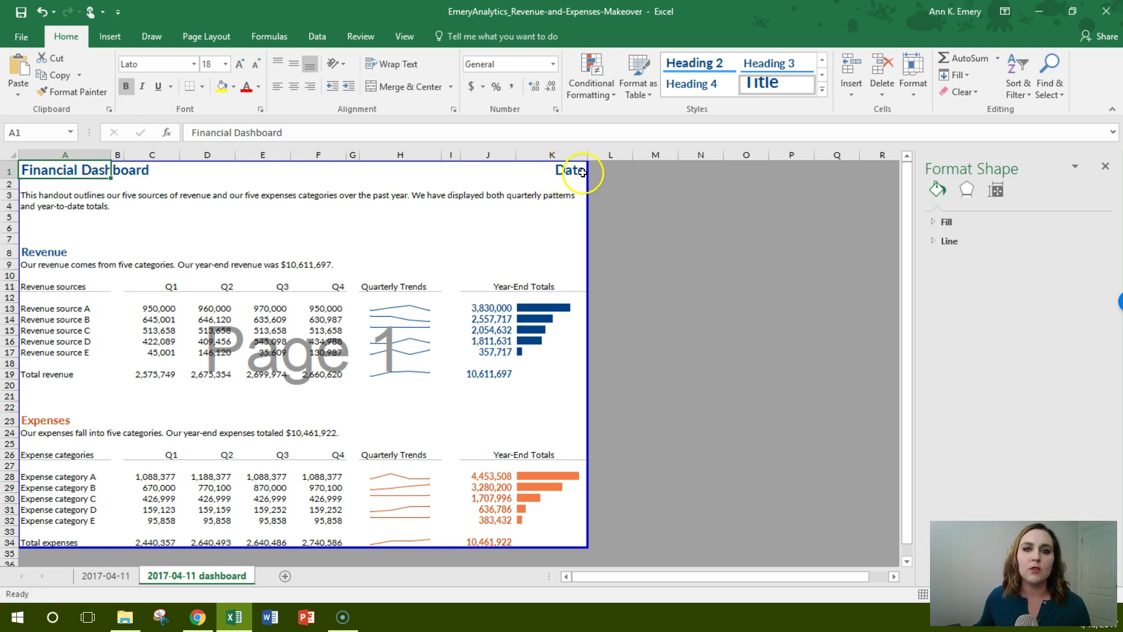
pyautogui.click(555, 173)
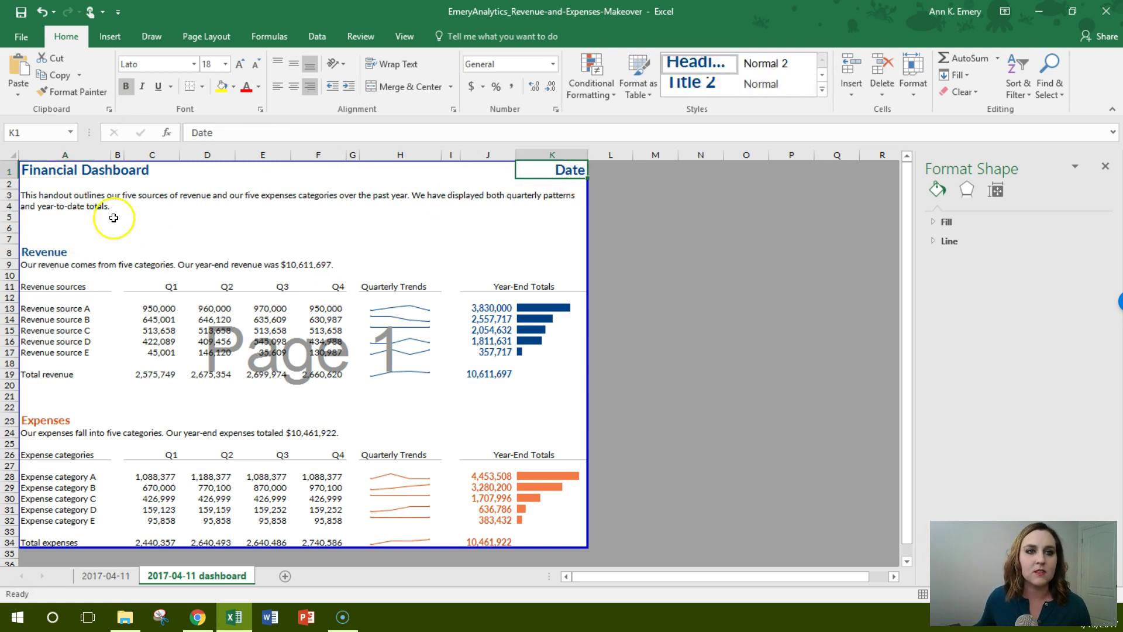
pyautogui.click(69, 202)
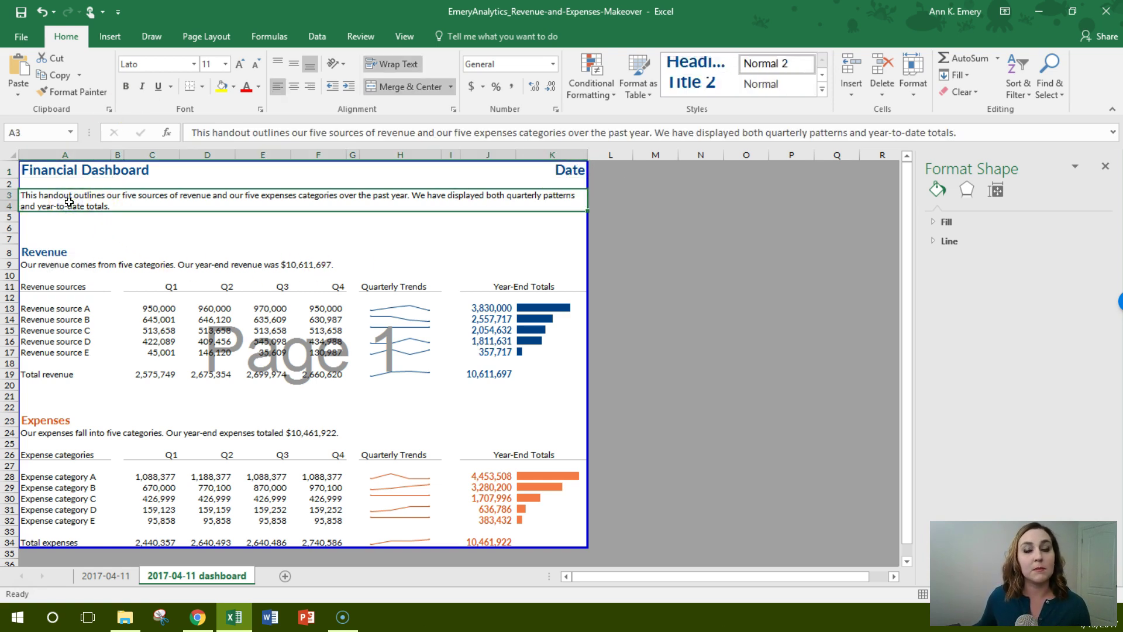
pyautogui.click(295, 212)
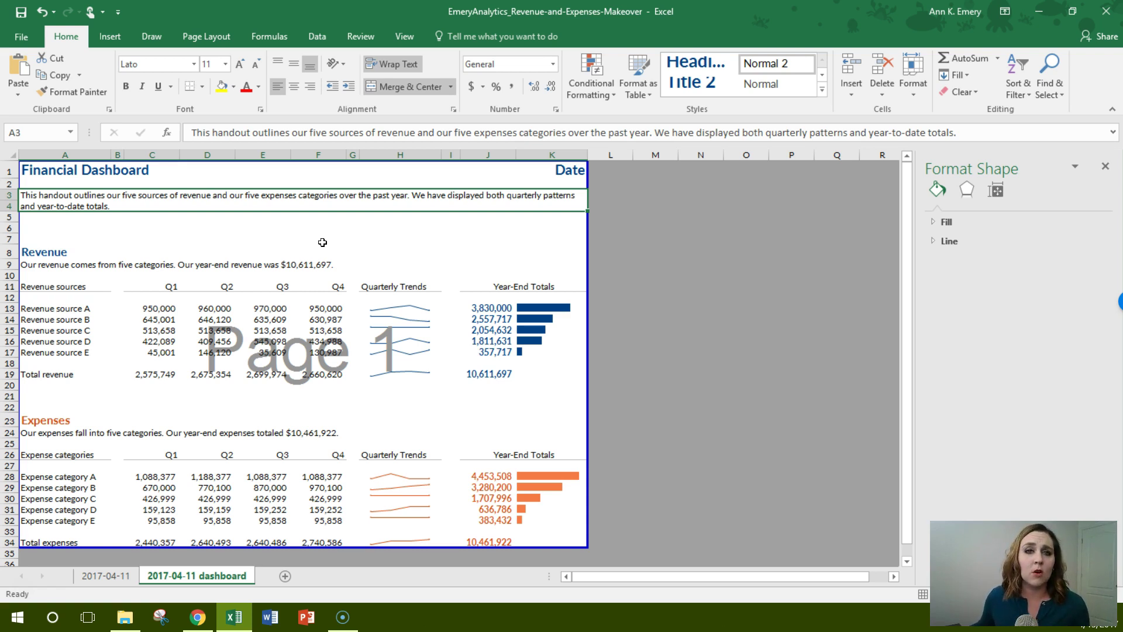
pyautogui.click(34, 252)
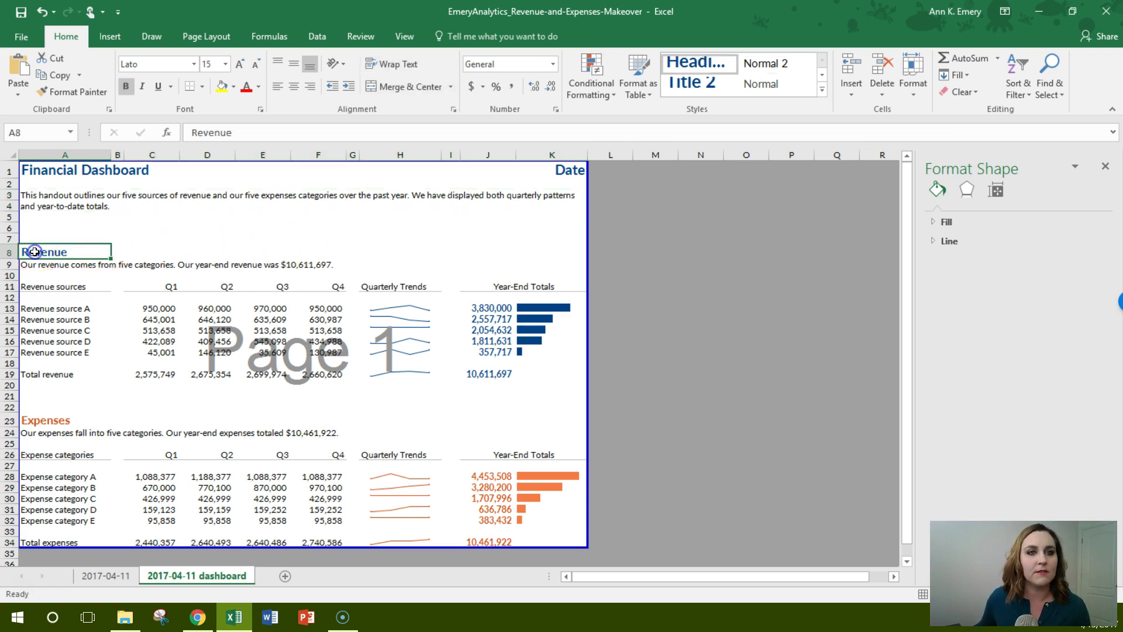
pyautogui.click(35, 264)
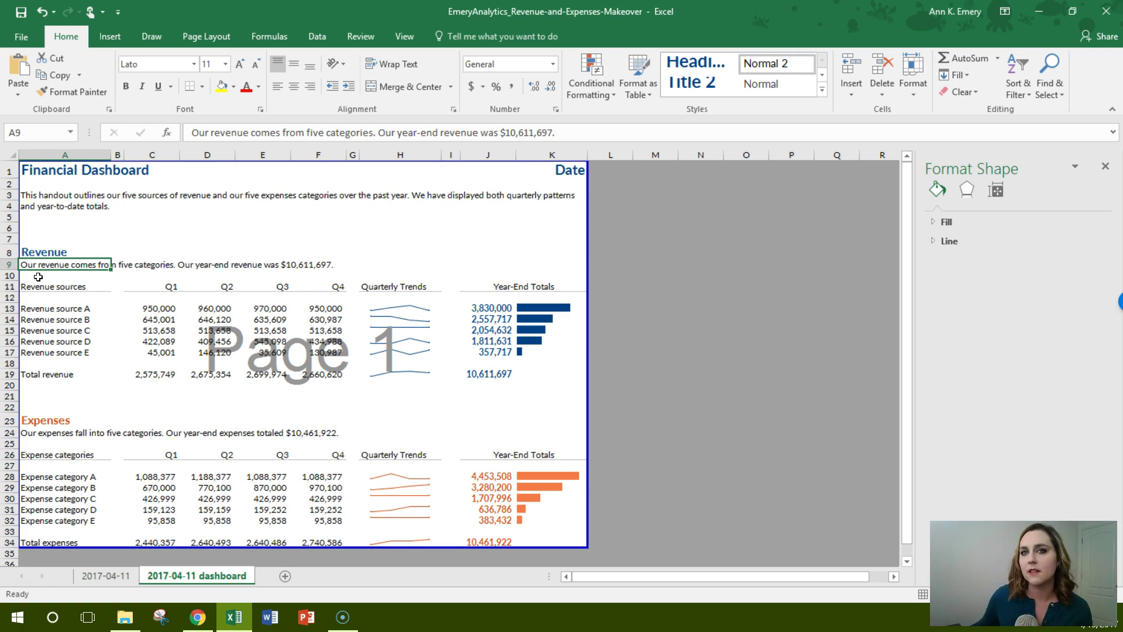
pyautogui.click(139, 350)
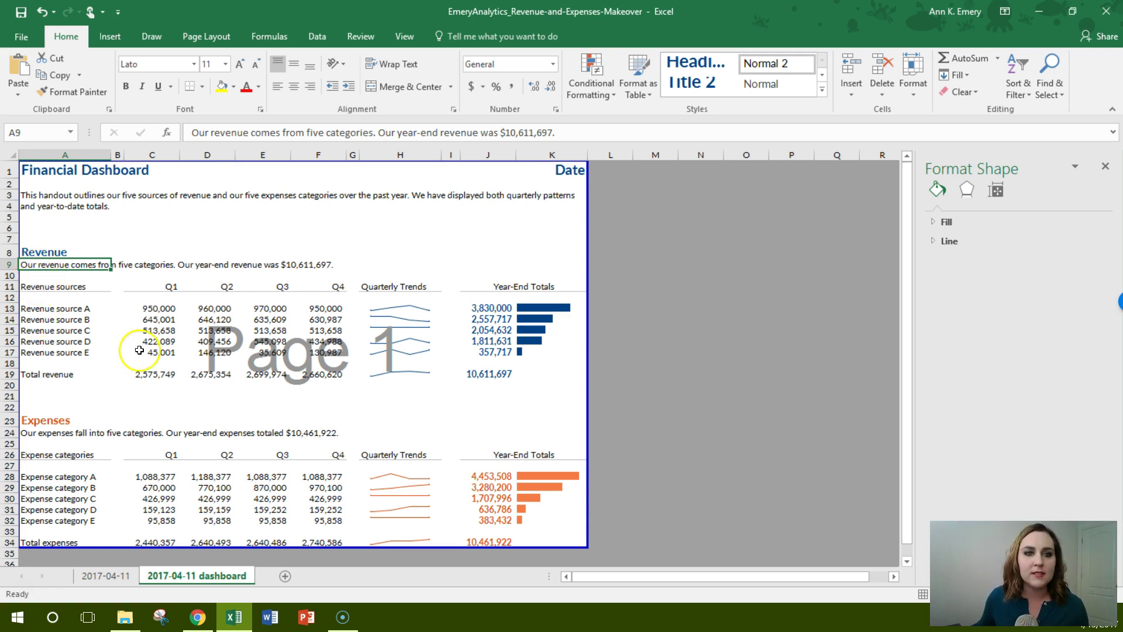
pyautogui.click(74, 309)
pyautogui.click(74, 320)
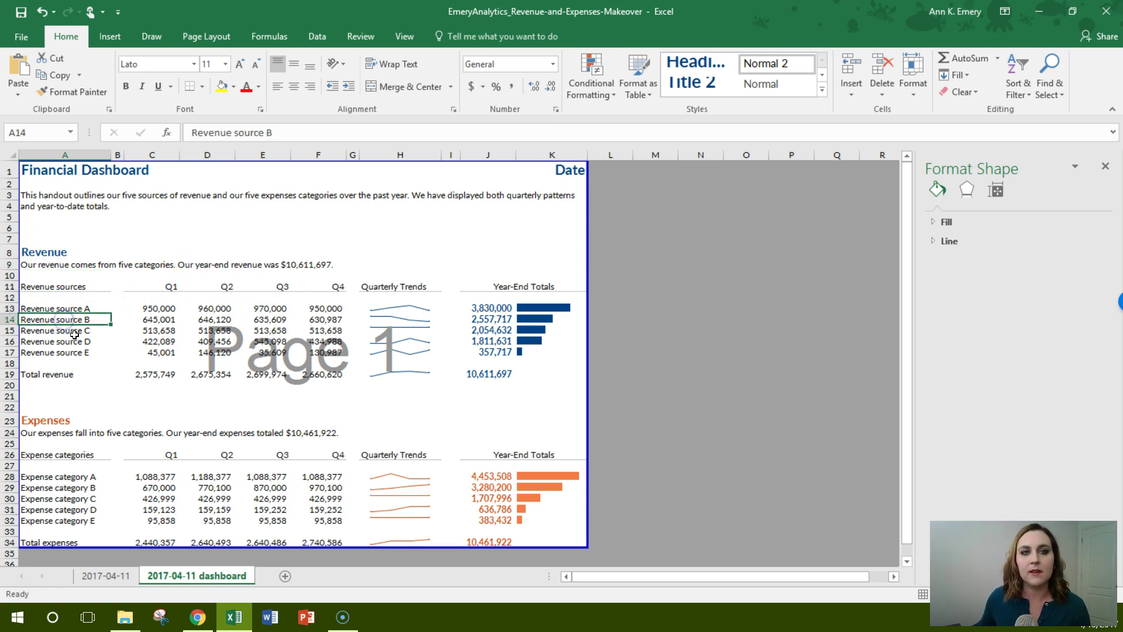
pyautogui.click(75, 333)
pyautogui.click(82, 351)
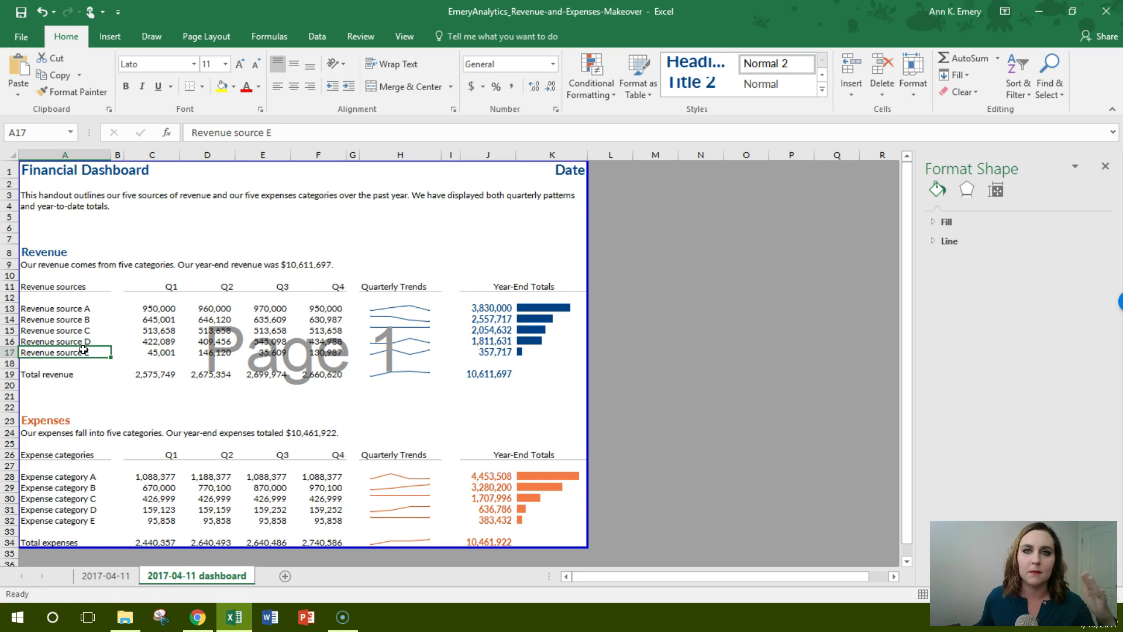
pyautogui.click(86, 350)
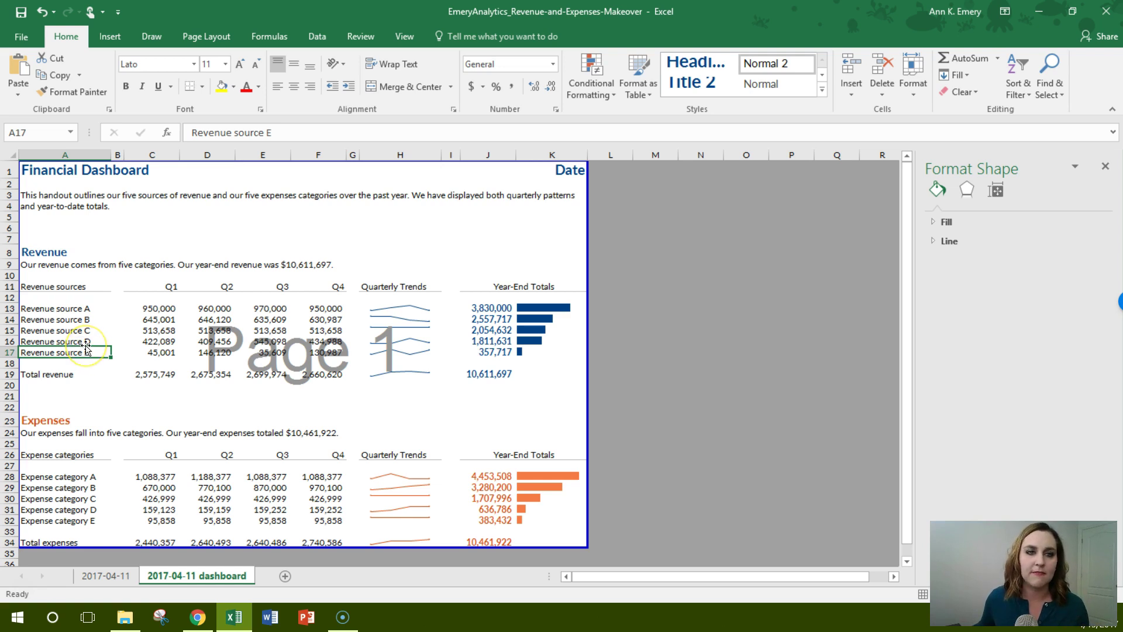
pyautogui.click(156, 286)
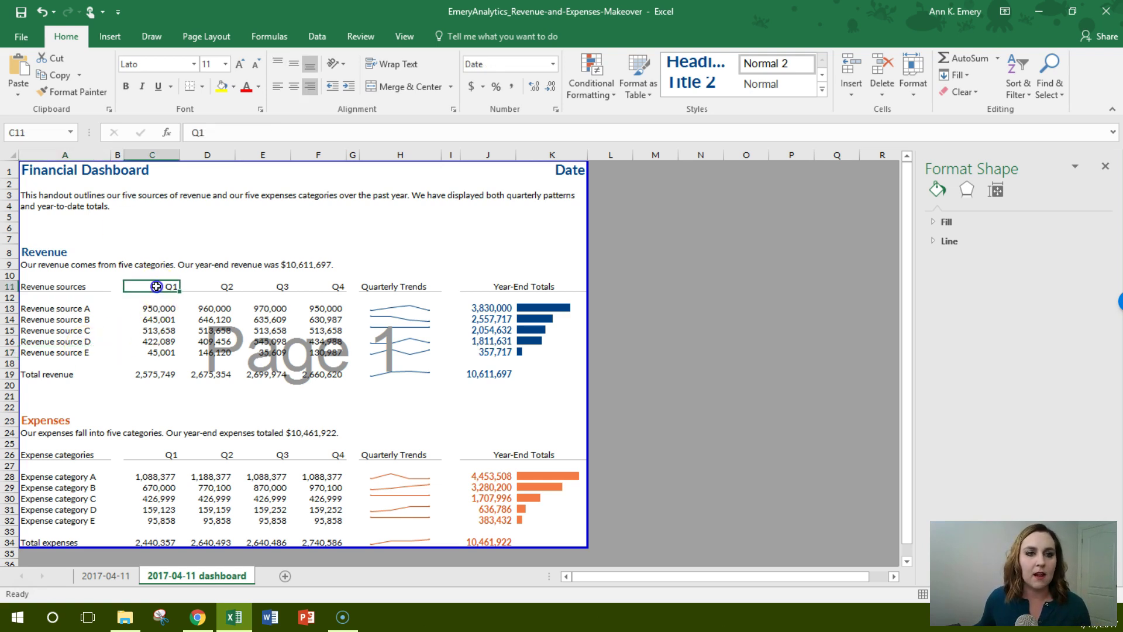
pyautogui.click(223, 286)
pyautogui.click(276, 286)
pyautogui.click(319, 288)
pyautogui.click(379, 285)
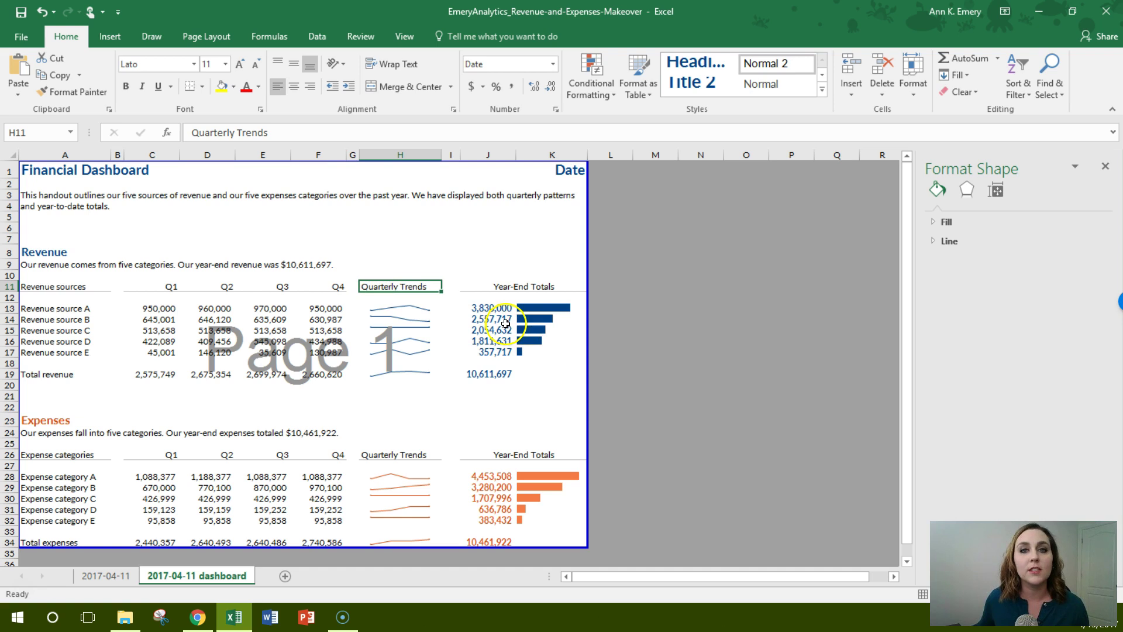
pyautogui.moveTo(421, 309); pyautogui.dragTo(421, 369)
pyautogui.click(428, 285)
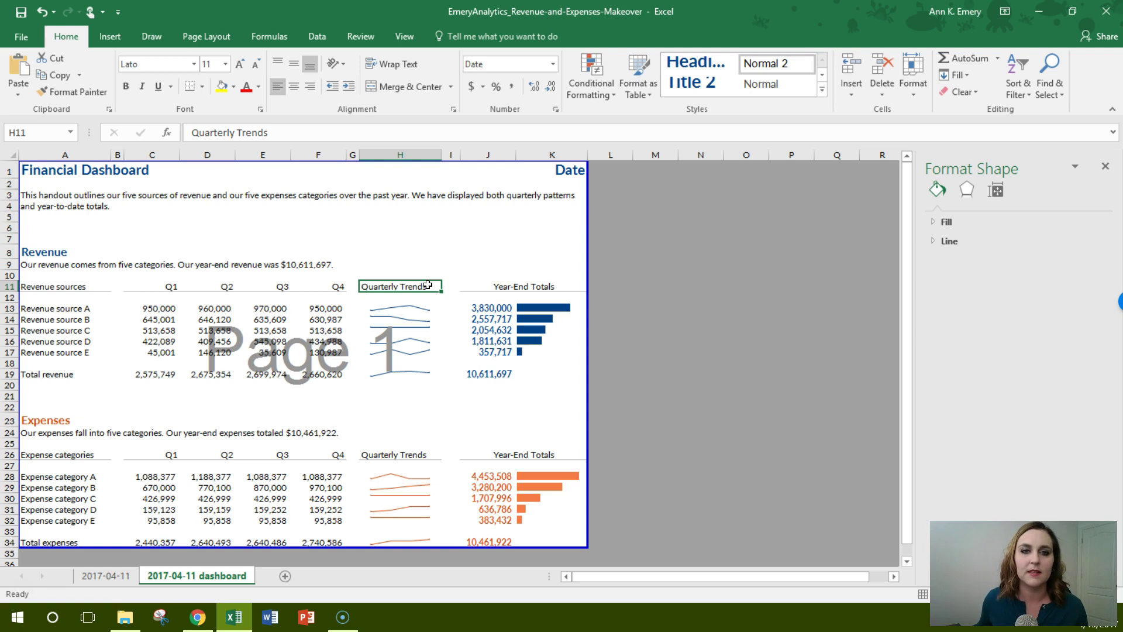
pyautogui.click(426, 306)
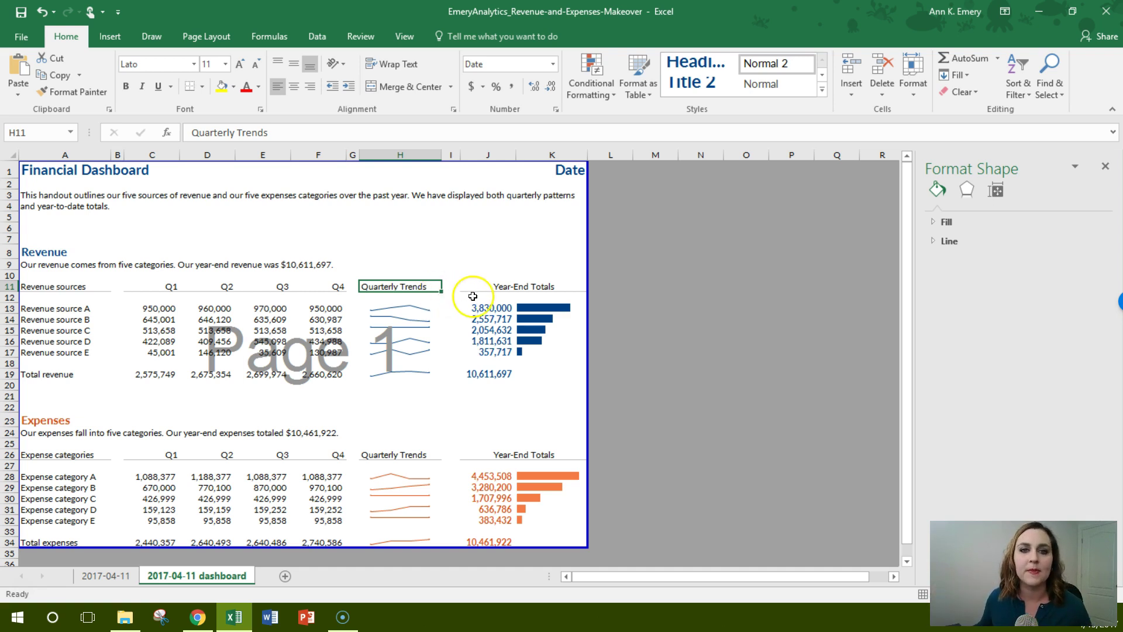
pyautogui.click(506, 286)
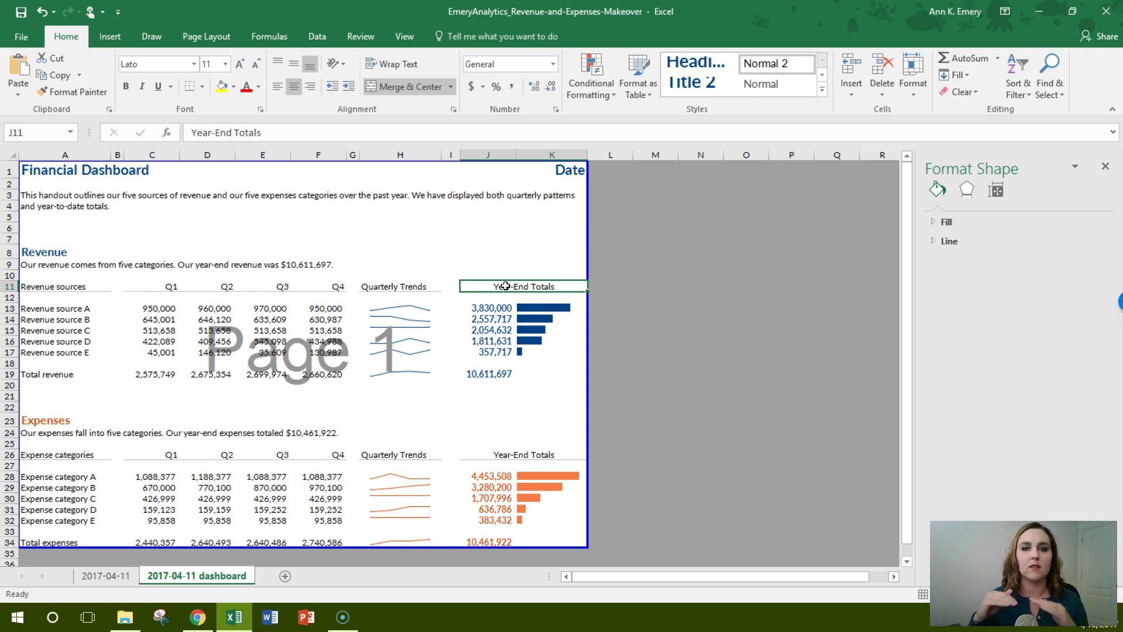
pyautogui.click(498, 310)
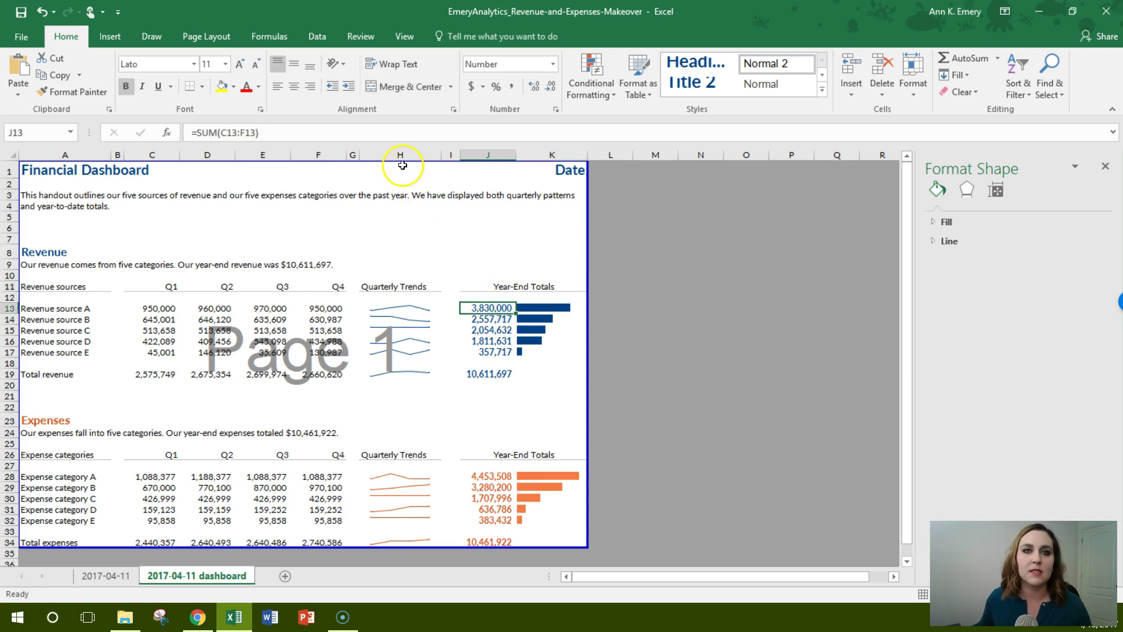
pyautogui.click(401, 130)
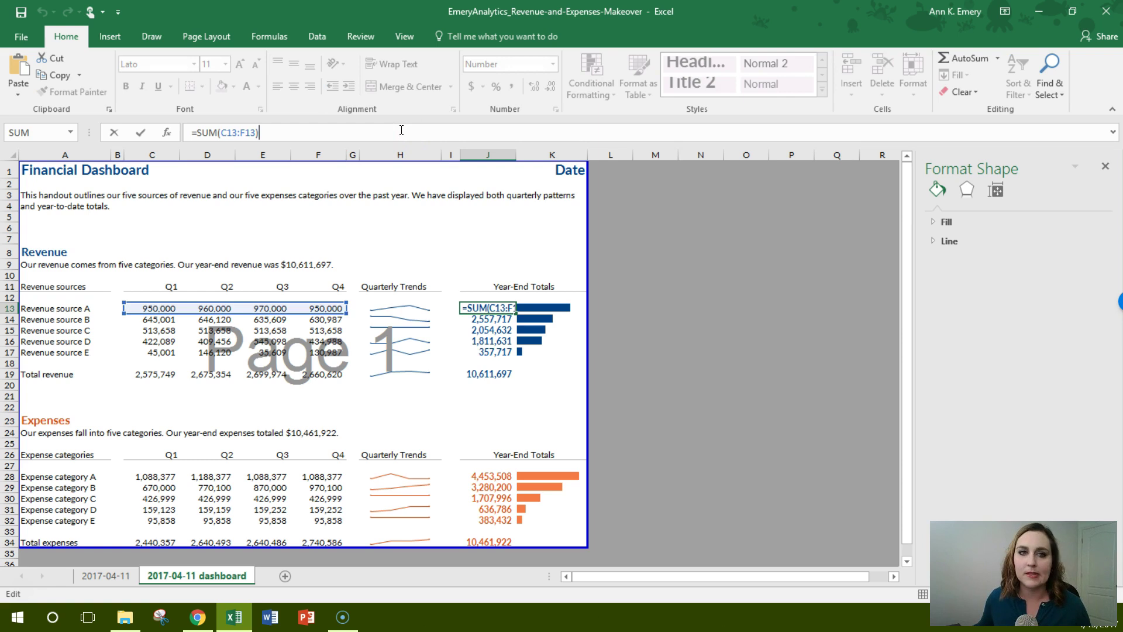
pyautogui.click(571, 306)
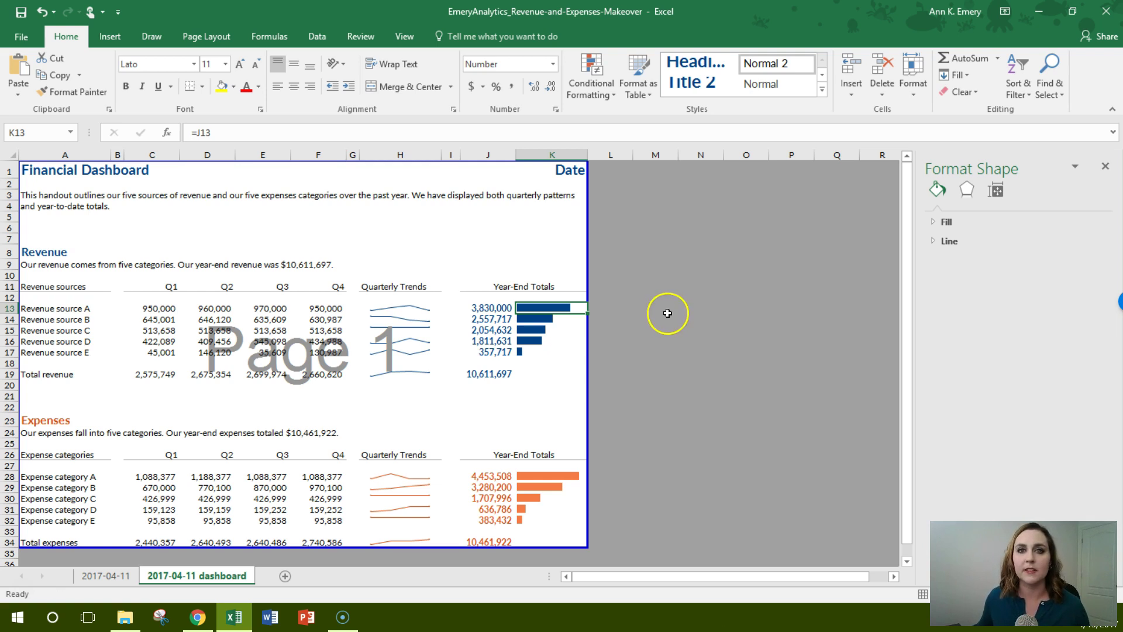
pyautogui.click(595, 90)
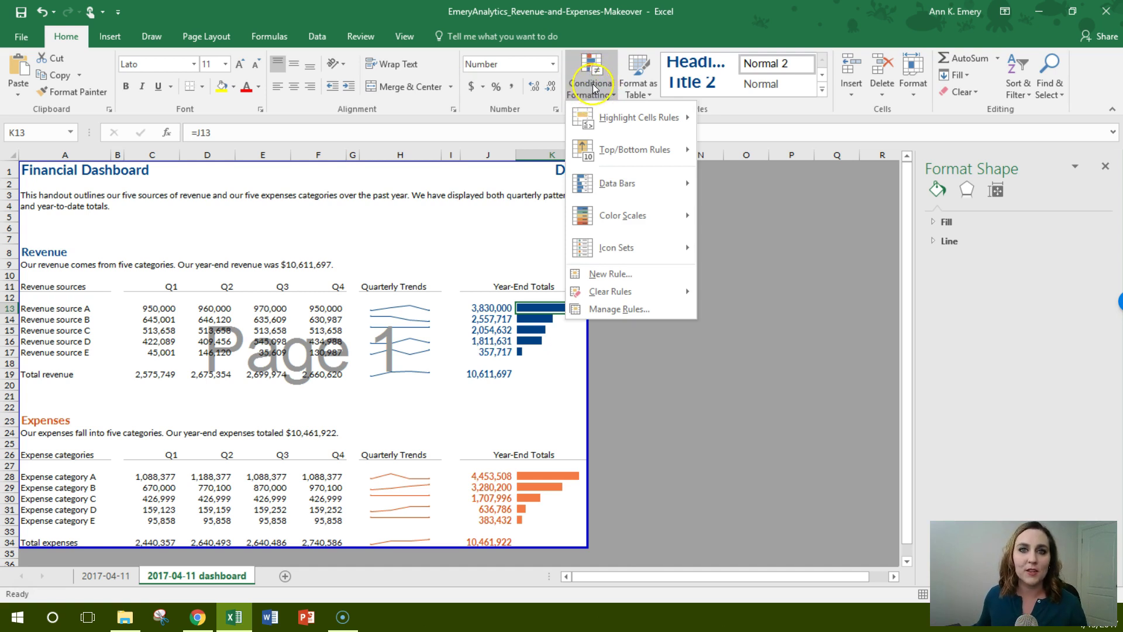
pyautogui.moveTo(621, 186)
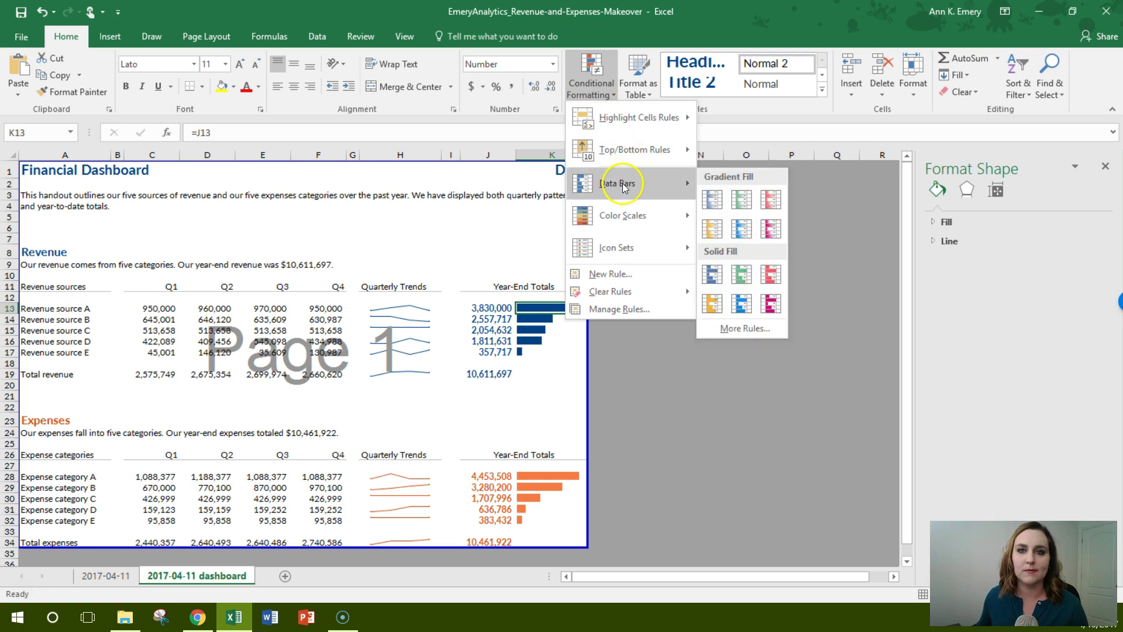
pyautogui.click(647, 386)
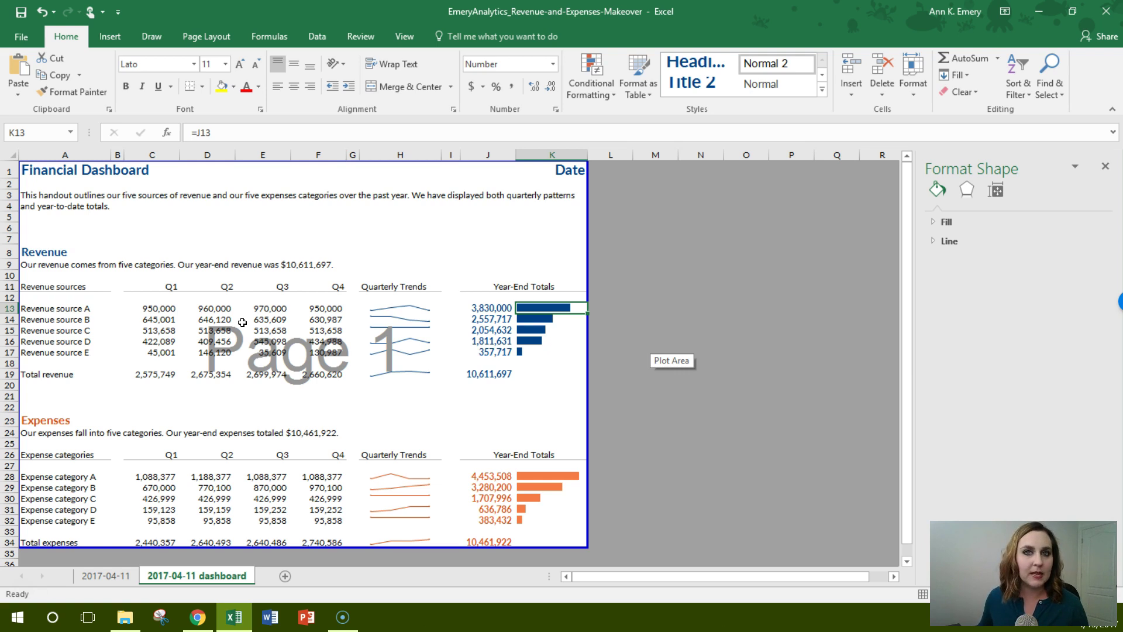
# Save the dashboard to This PC as PDF EmeryAnalytics_Revenue-and-Expenses-Makeover.
pyautogui.click(30, 38)
pyautogui.click(36, 176)
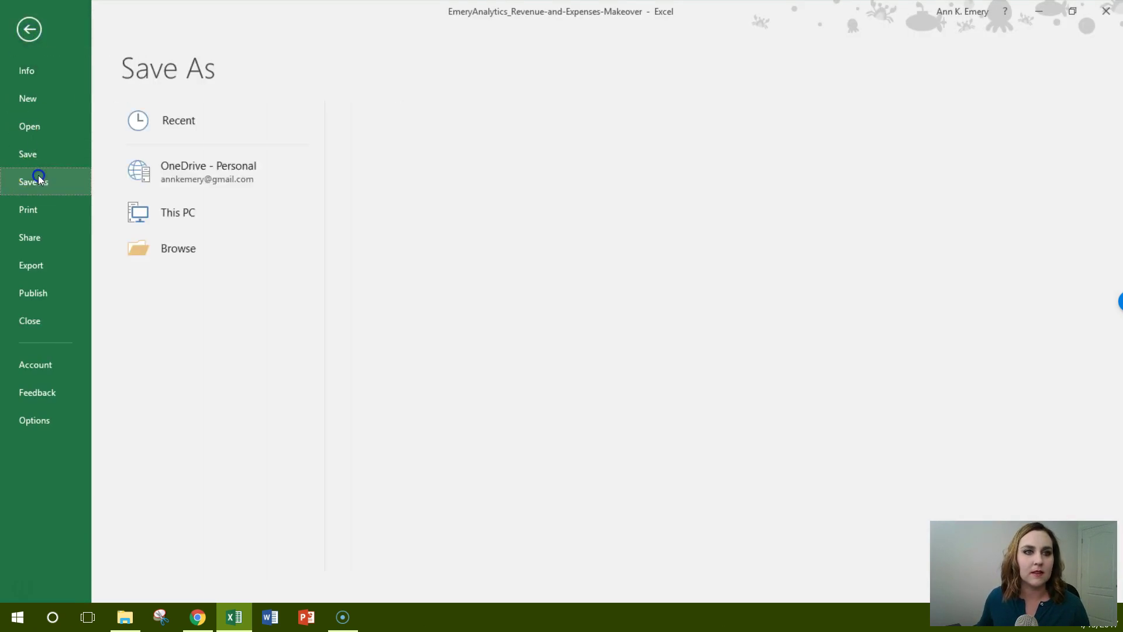
pyautogui.click(177, 216)
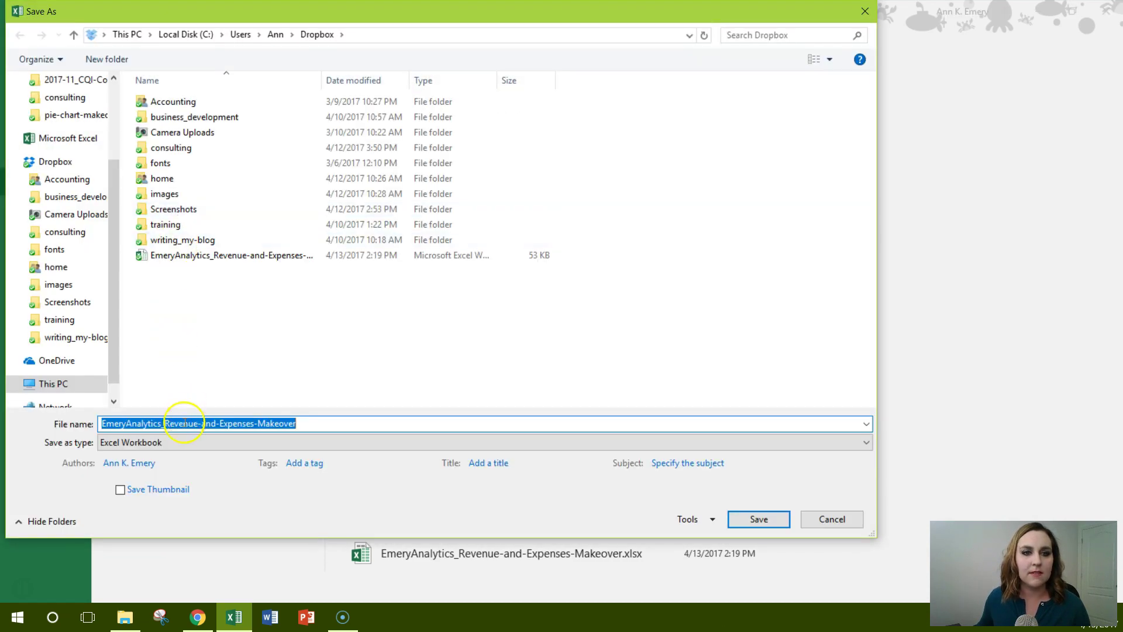
pyautogui.click(187, 440)
pyautogui.click(163, 397)
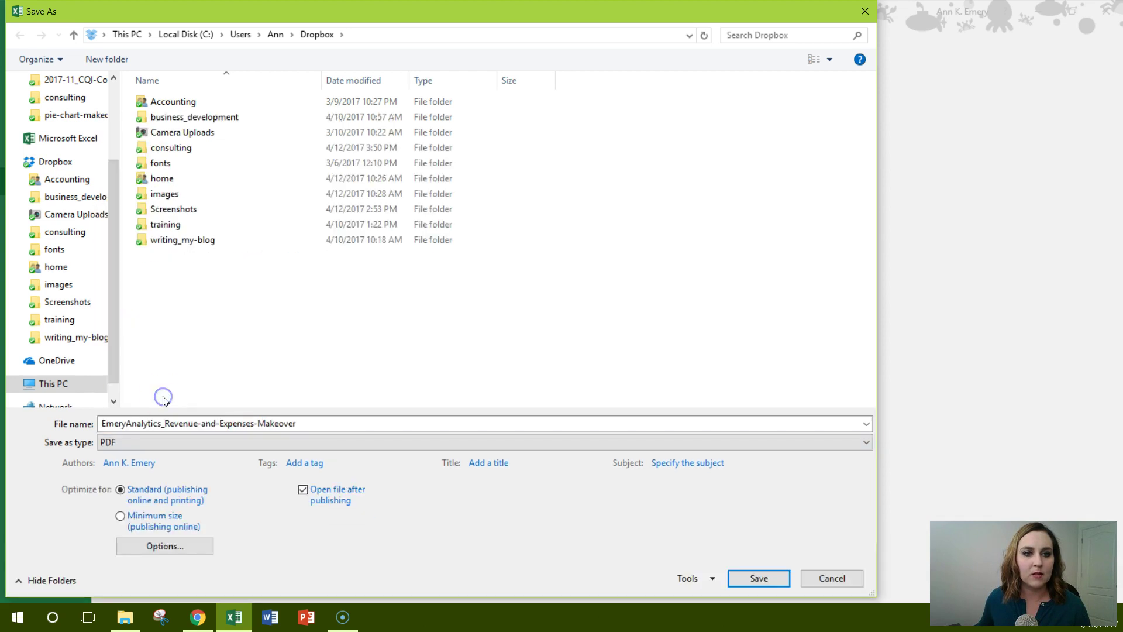
pyautogui.click(755, 578)
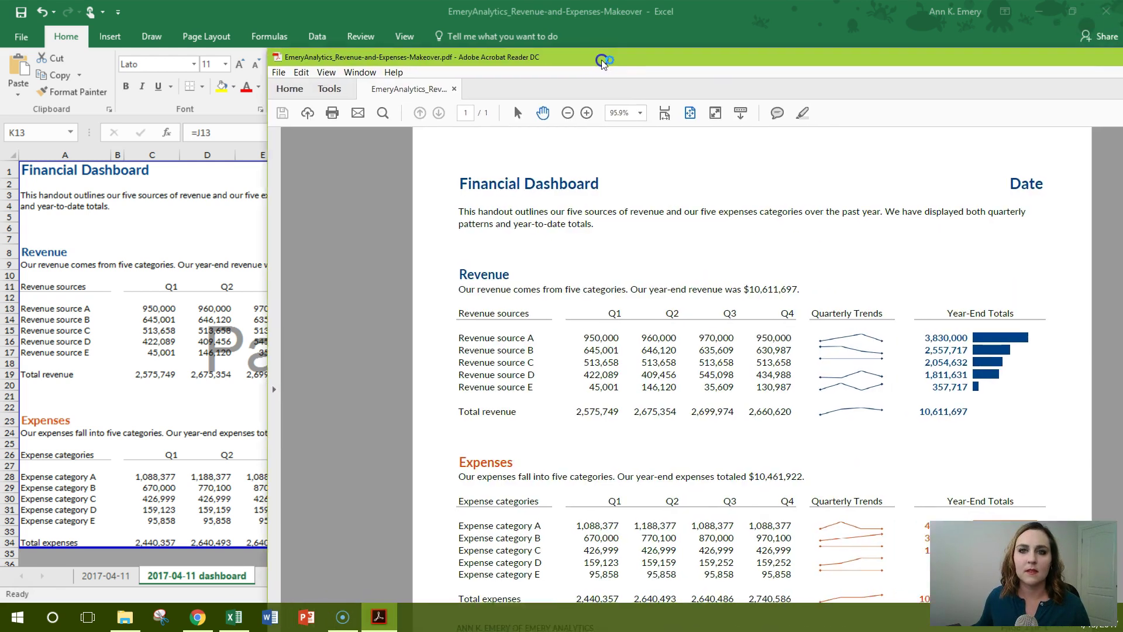
# Bring the Acrobat window fully into view to review the one-page dashboard PDF, then minimise it.
pyautogui.moveTo(601, 59); pyautogui.dragTo(389, 14)
pyautogui.moveTo(816, 10); pyautogui.dragTo(785, 11)
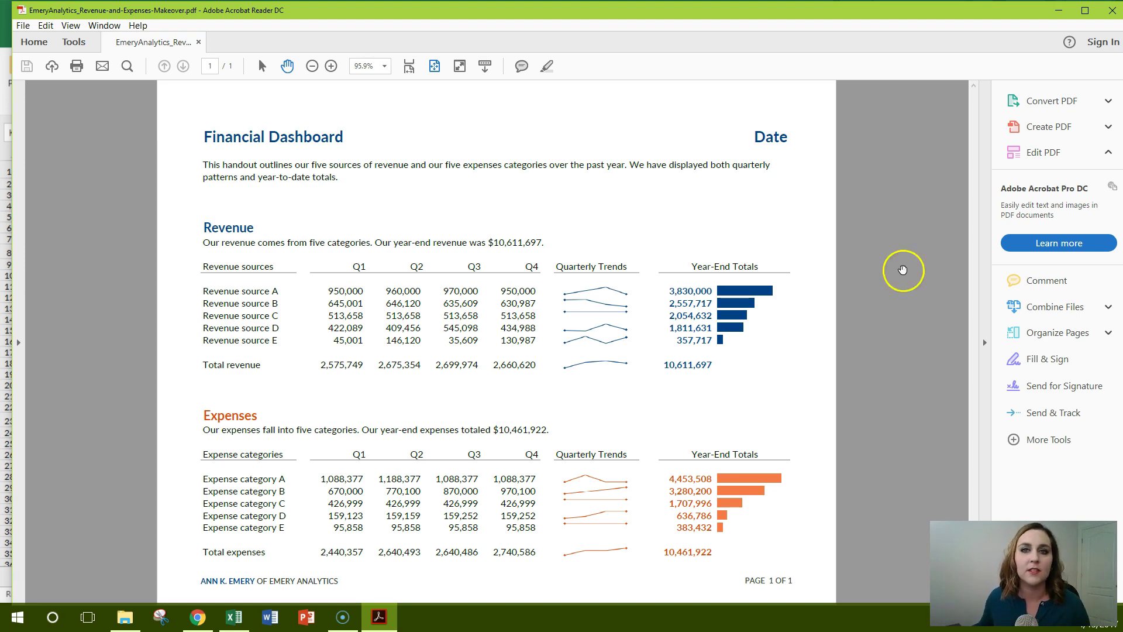
pyautogui.click(1058, 10)
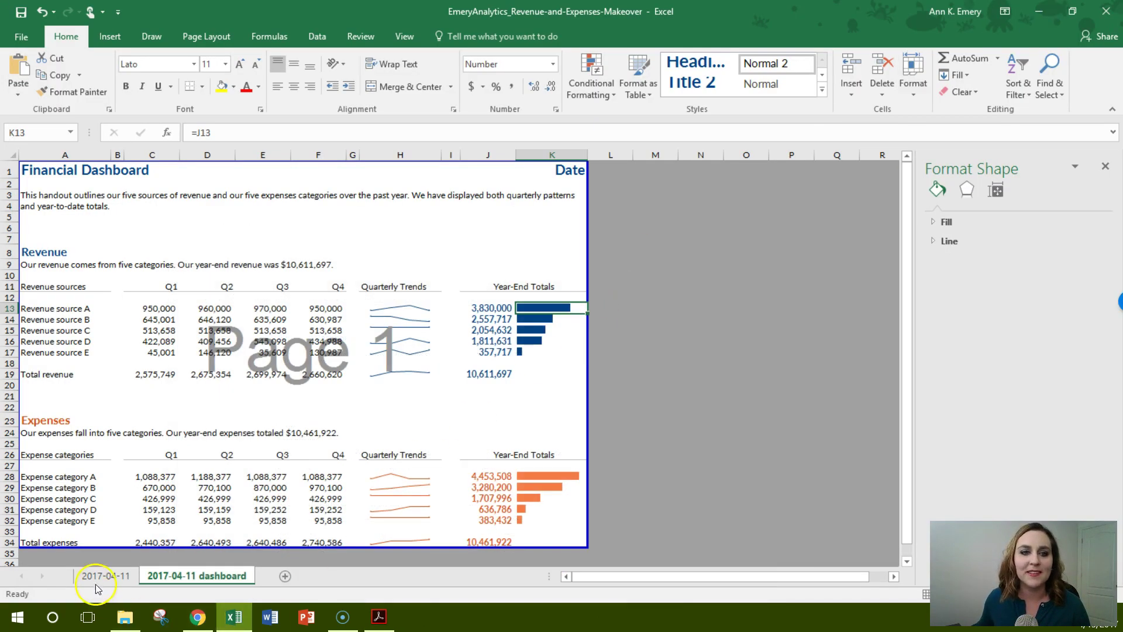
# Go to the 2017-04-11 sheet and scroll up to the Revenue and Expenses charts.
pyautogui.click(104, 576)
pyautogui.scroll(-10, 222, 448)
pyautogui.scroll(12, 221, 448)
pyautogui.scroll(11, 220, 448)
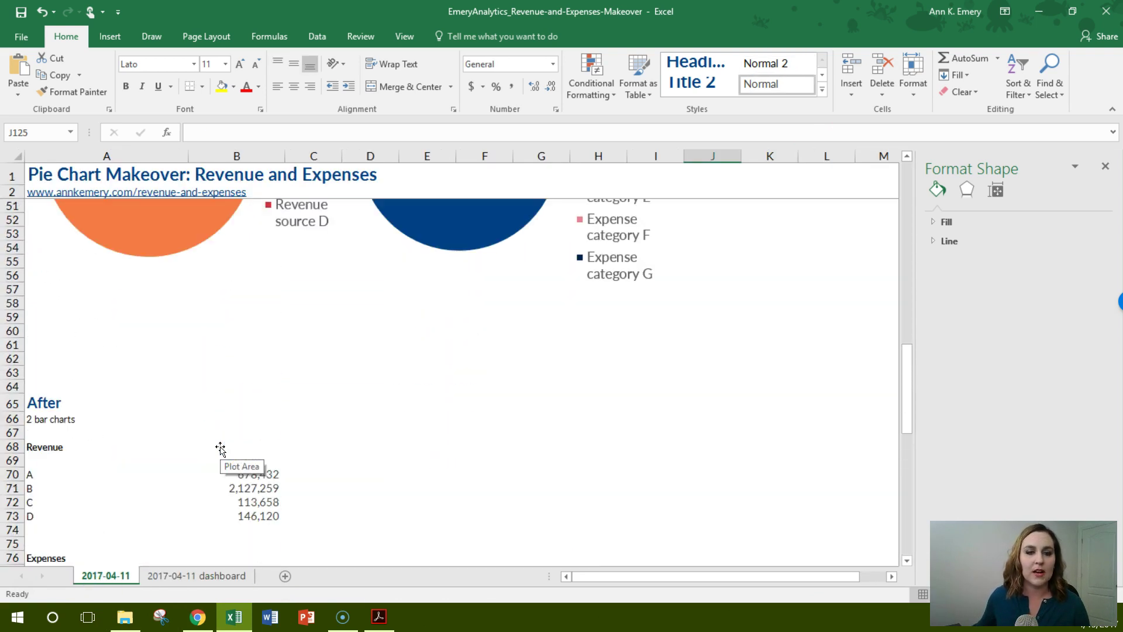